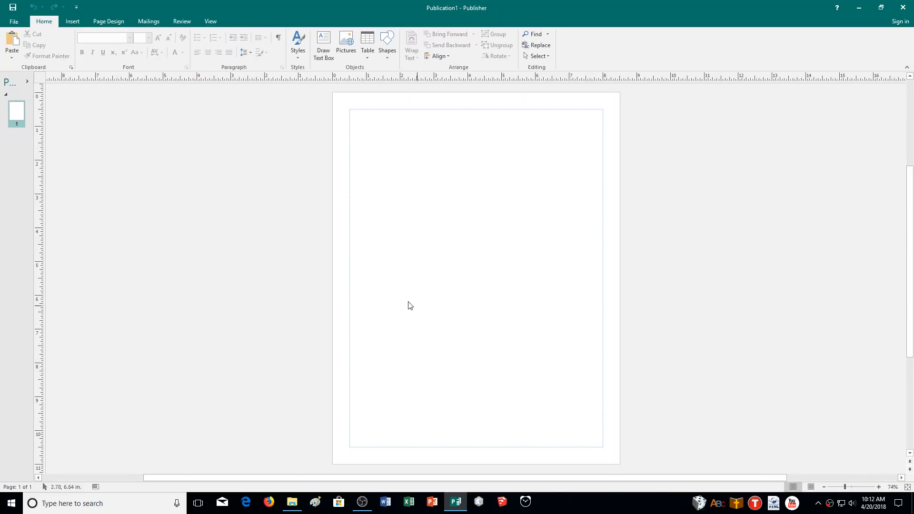
Draw a text box about 4.26 × 2.59 in. in the upper-left area of the blank page.
{"action": "left_click", "coordinate": [322, 56]}
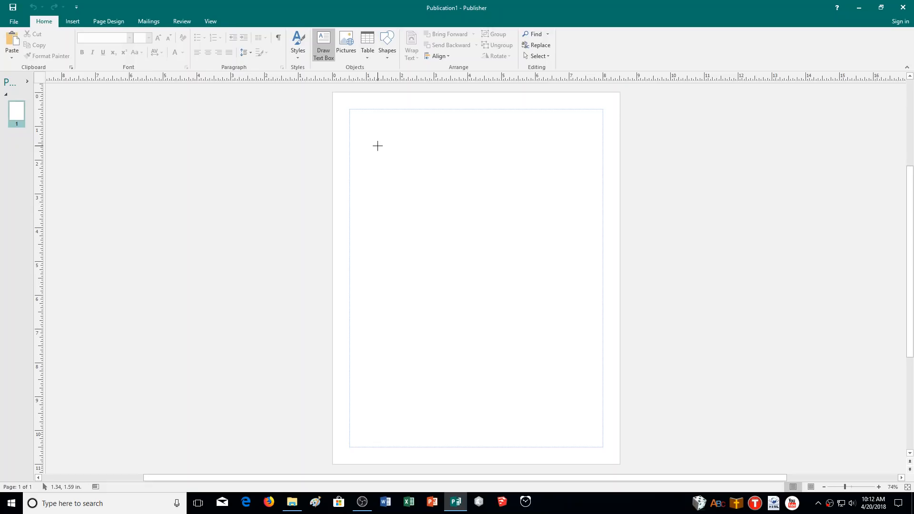
{"action": "mouse_move", "coordinate": [369, 129]}
{"action": "left_mouse_down"}
{"action": "mouse_move", "coordinate": [503, 203]}
{"action": "mouse_move", "coordinate": [515, 220]}
{"action": "left_mouse_up"}
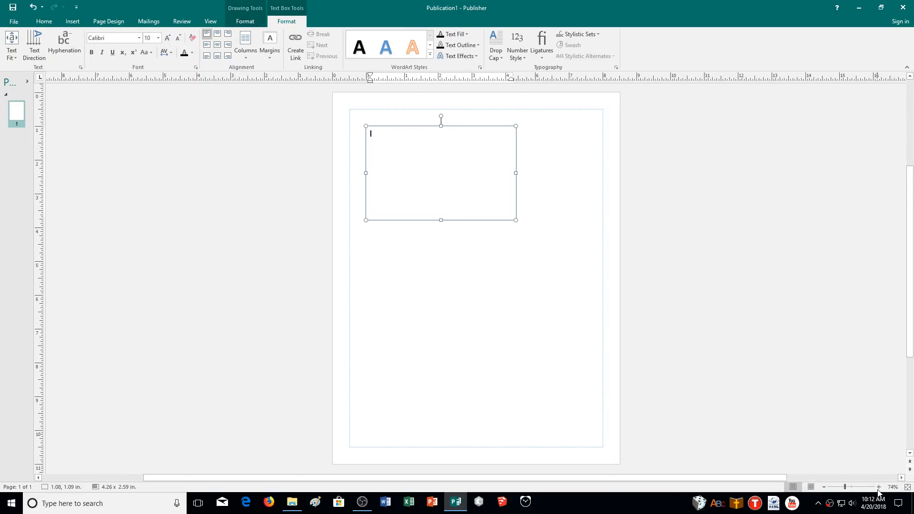
{"action": "left_click", "coordinate": [878, 487]}
{"action": "left_click", "coordinate": [878, 487]}
{"action": "left_click", "coordinate": [878, 487]}
{"action": "left_click", "coordinate": [878, 486]}
{"action": "left_click", "coordinate": [878, 487]}
{"action": "left_click", "coordinate": [877, 487]}
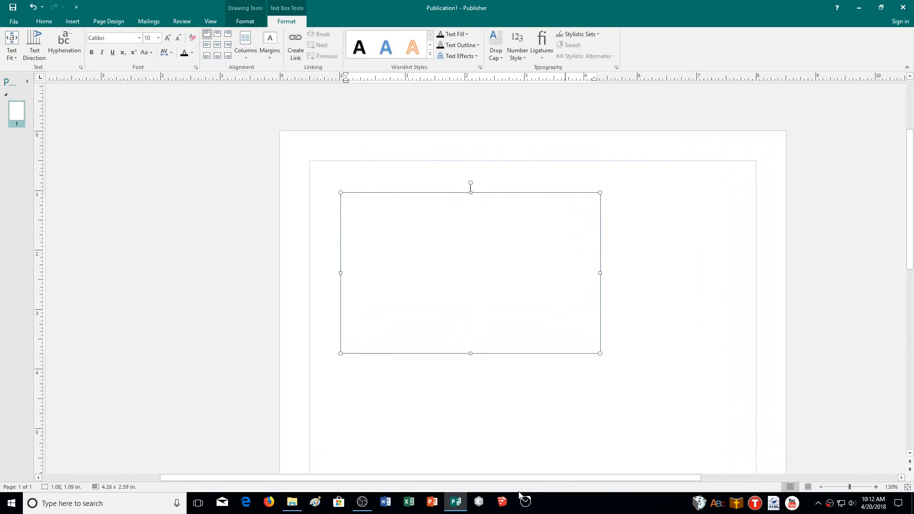
{"action": "left_click_drag", "start_coordinate": [542, 478], "coordinate": [594, 478]}
{"action": "scroll", "coordinate": [504, 329], "scroll_direction": "down", "scroll_amount": 3}
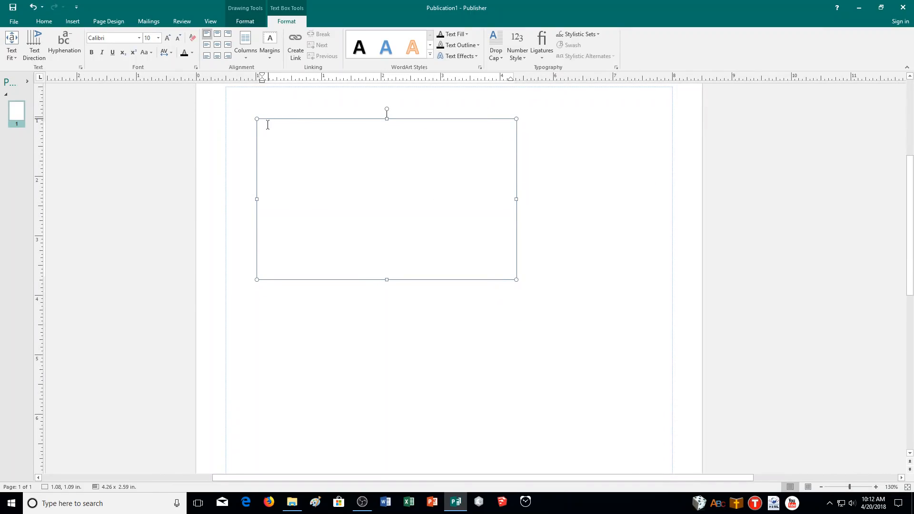
Move the text box toward the middle of the page and undo the move.
{"action": "left_click_drag", "start_coordinate": [342, 119], "coordinate": [464, 202]}
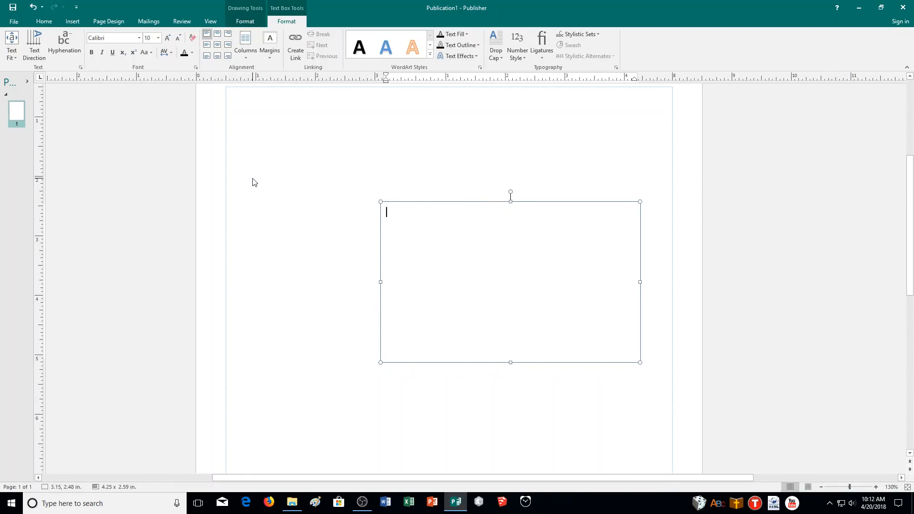
{"action": "key", "text": "ctrl+z"}
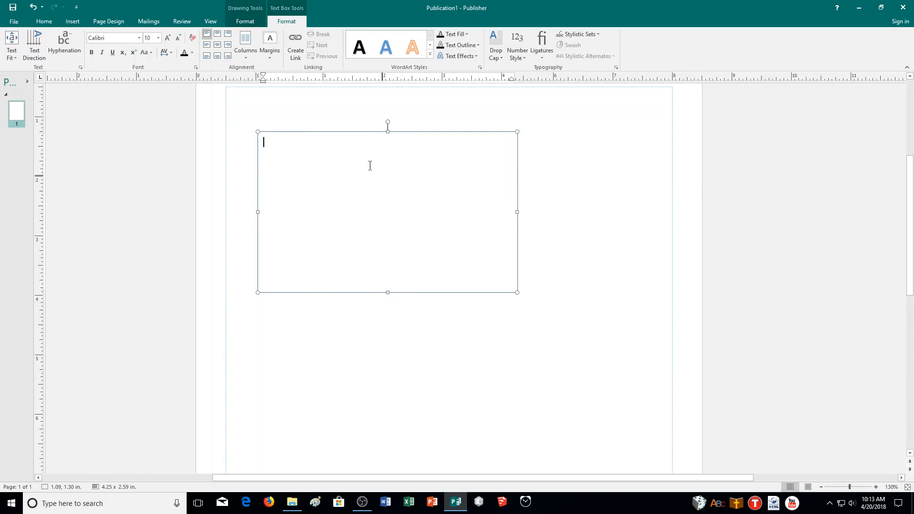
Enter the sample text "sfsdfsdf" in the text box, then undo and redo that text entry.
{"action": "type", "text": "sfsdfsdf"}
{"action": "left_click_drag", "start_coordinate": [288, 148], "coordinate": [263, 152]}
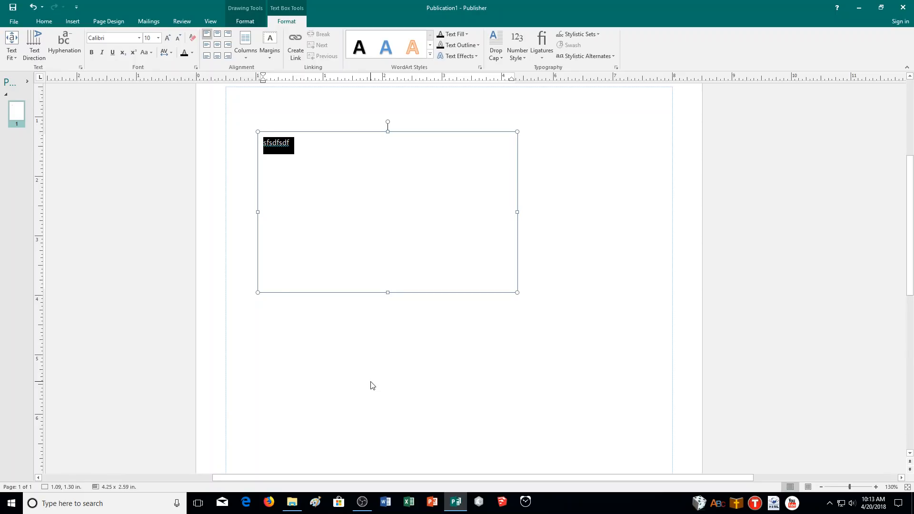
{"action": "left_click", "coordinate": [33, 7]}
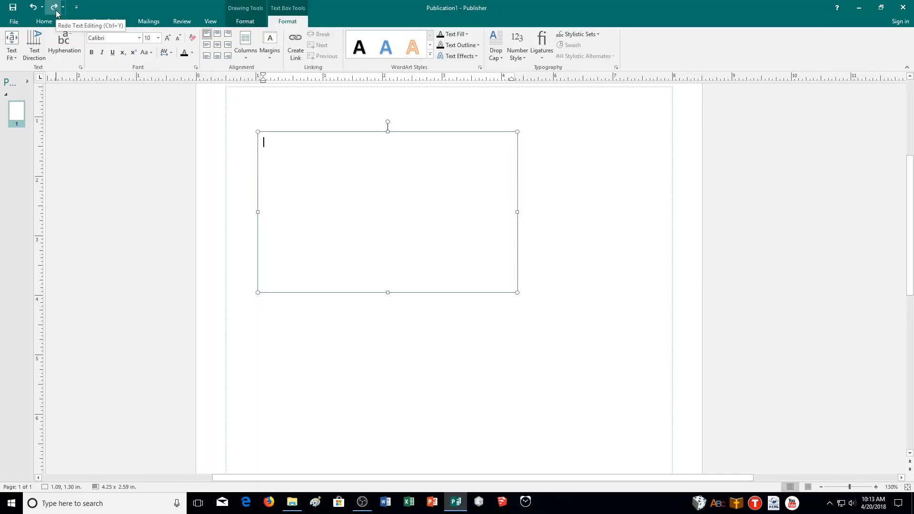
{"action": "left_click", "coordinate": [55, 9]}
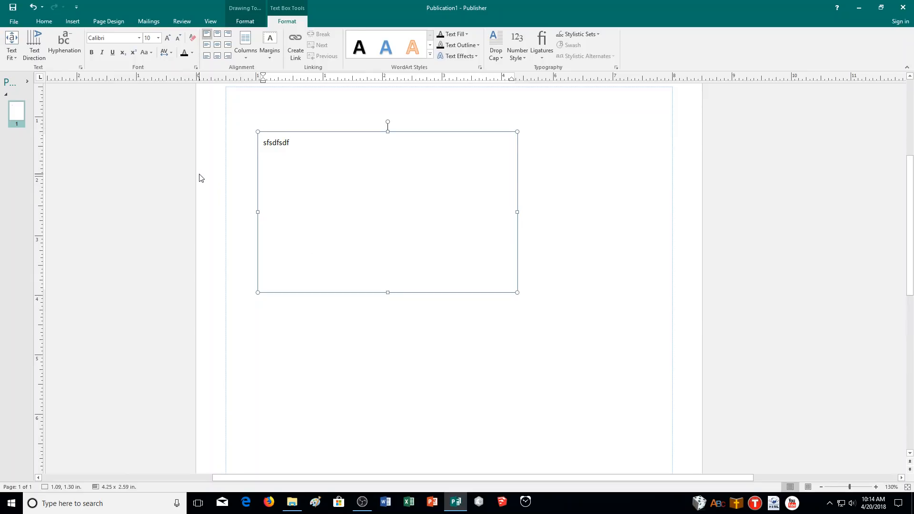
Open the publication PUB05 from the CA Demonstration folder in Documents.
{"action": "left_click", "coordinate": [15, 24]}
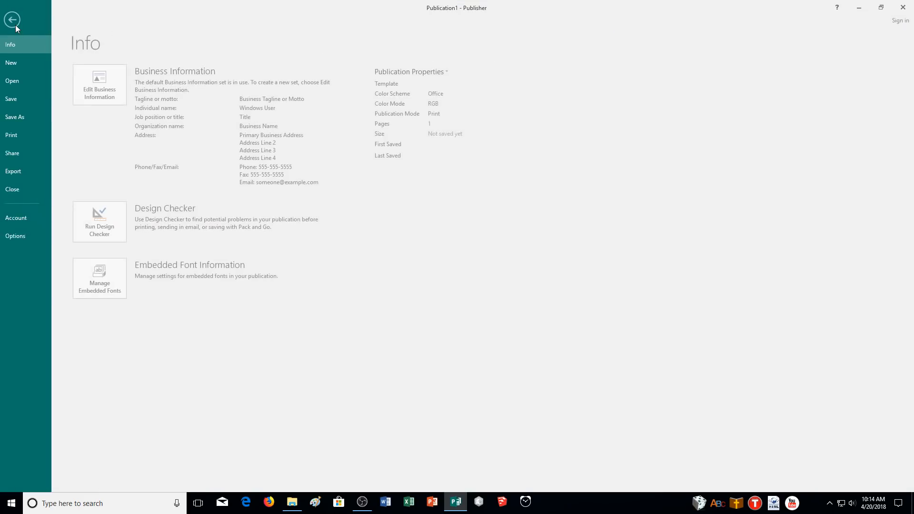
{"action": "left_click", "coordinate": [39, 75]}
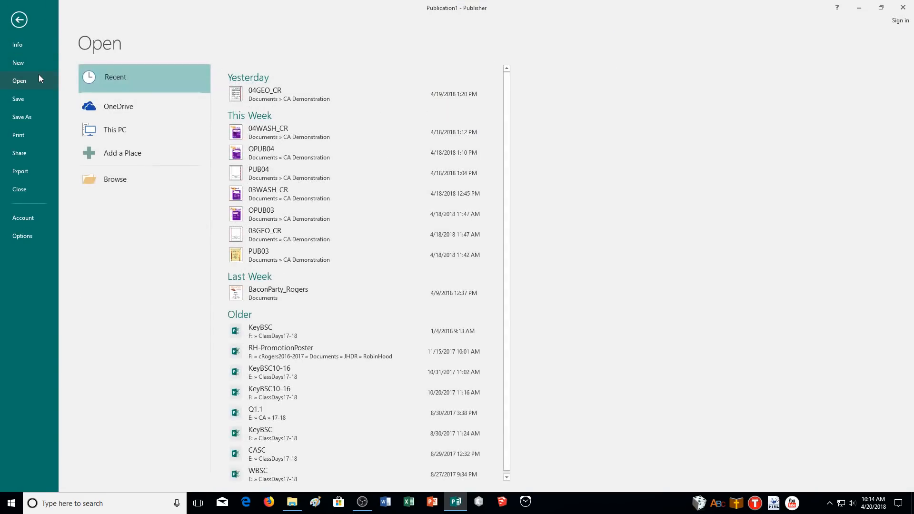
{"action": "left_click", "coordinate": [113, 186]}
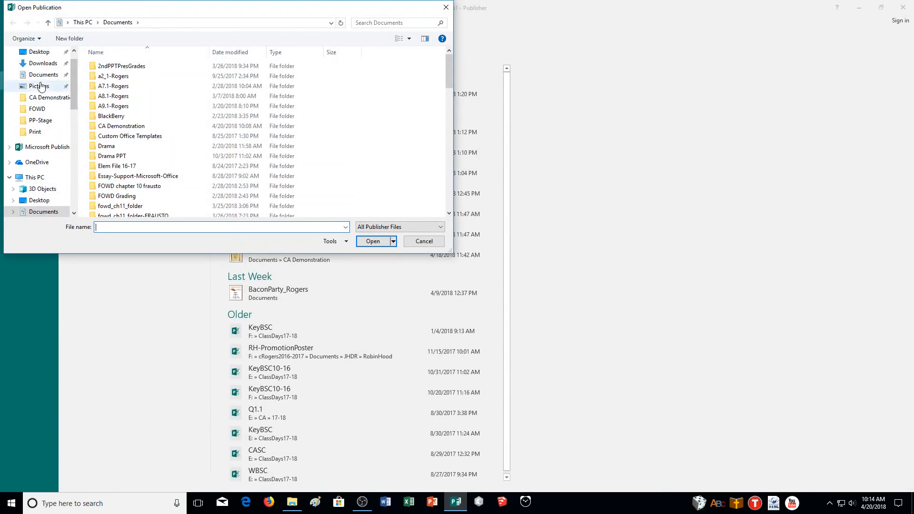
{"action": "left_click", "coordinate": [39, 75]}
{"action": "double_click", "coordinate": [162, 125]}
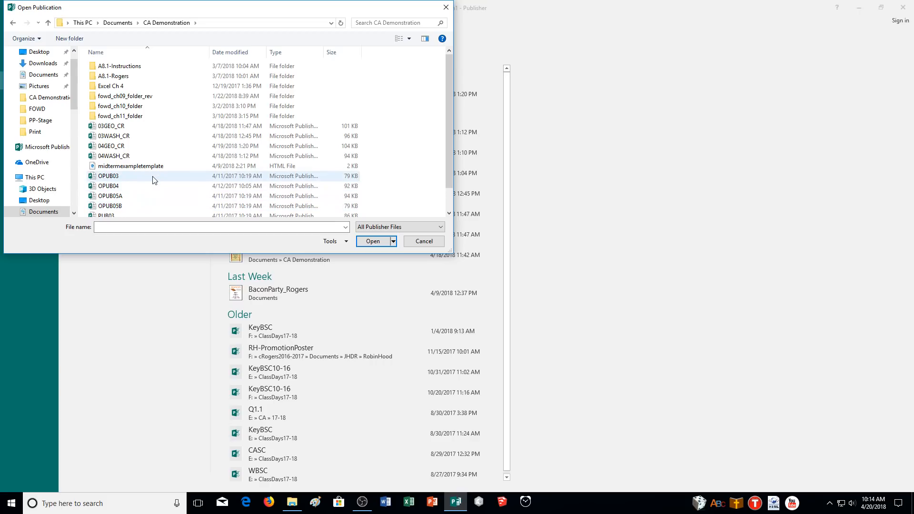
{"action": "double_click", "coordinate": [132, 211]}
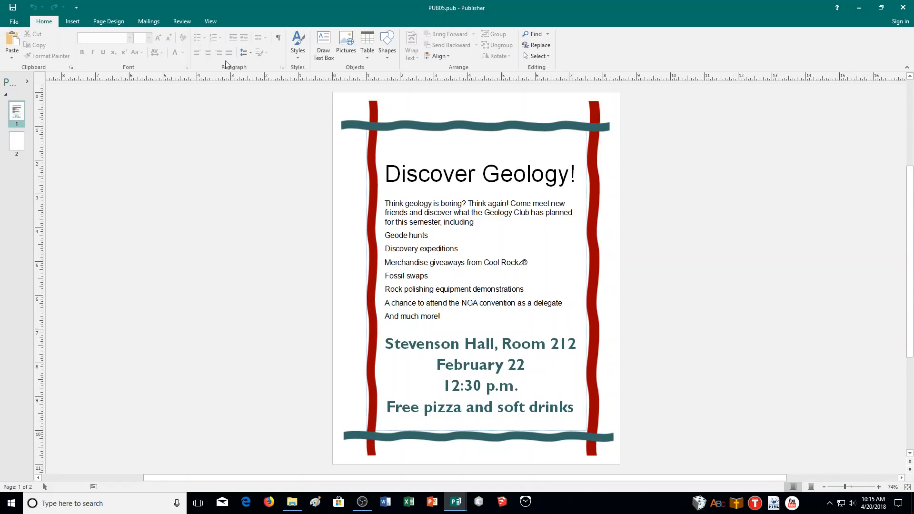
Save a copy of the publication as 05GEO_CR in the CA Demonstration folder.
{"action": "left_click", "coordinate": [15, 23]}
{"action": "left_click", "coordinate": [26, 118]}
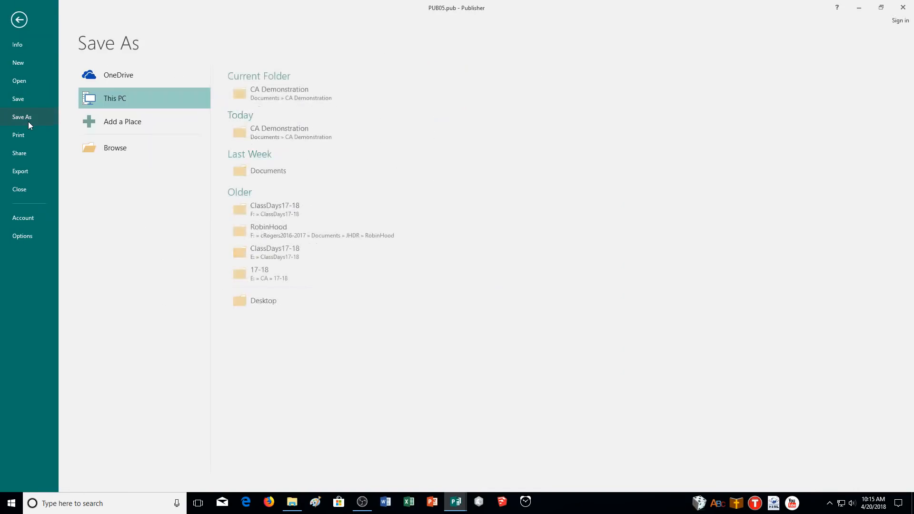
{"action": "left_click", "coordinate": [18, 21]}
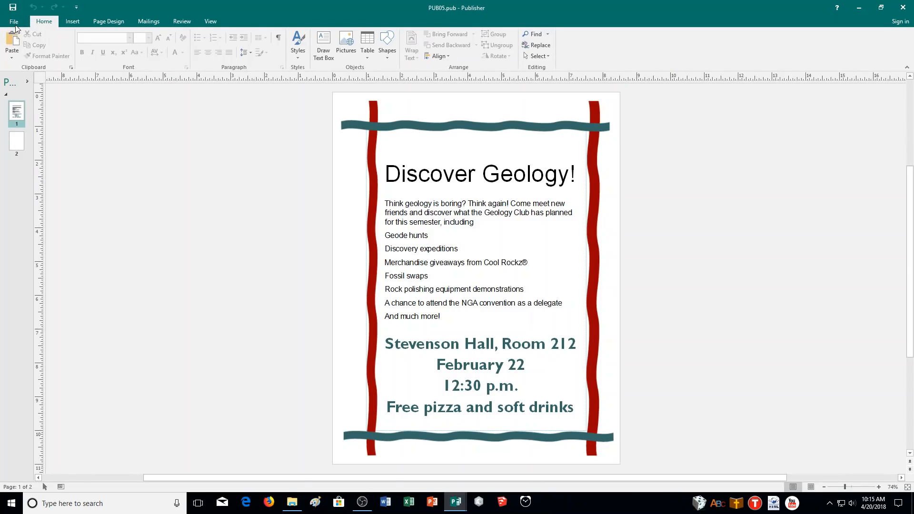
{"action": "left_click", "coordinate": [16, 22]}
{"action": "left_click", "coordinate": [38, 124]}
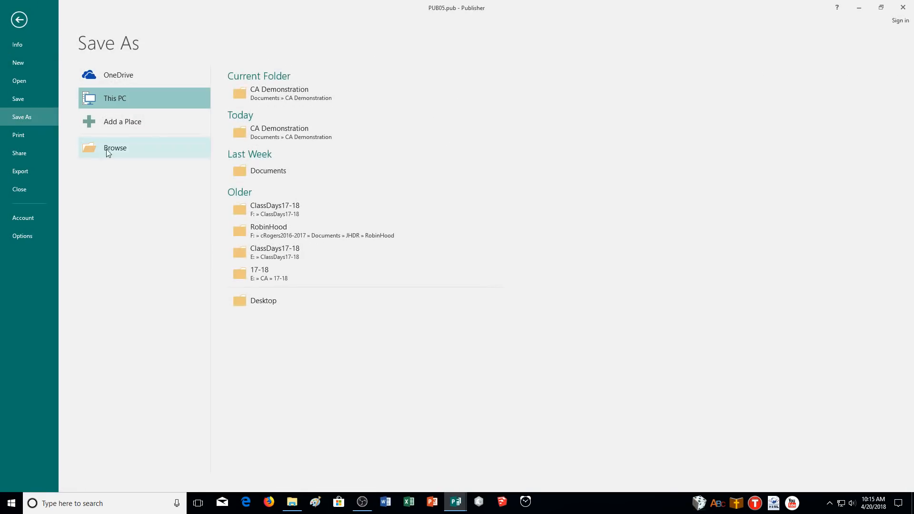
{"action": "left_click", "coordinate": [288, 95]}
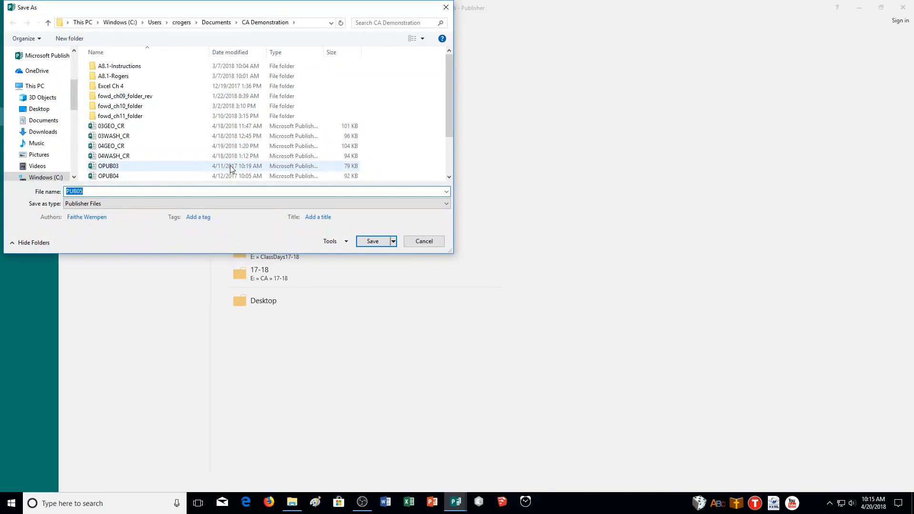
{"action": "type", "text": "05GEO_CR"}
{"action": "key", "text": "Return"}
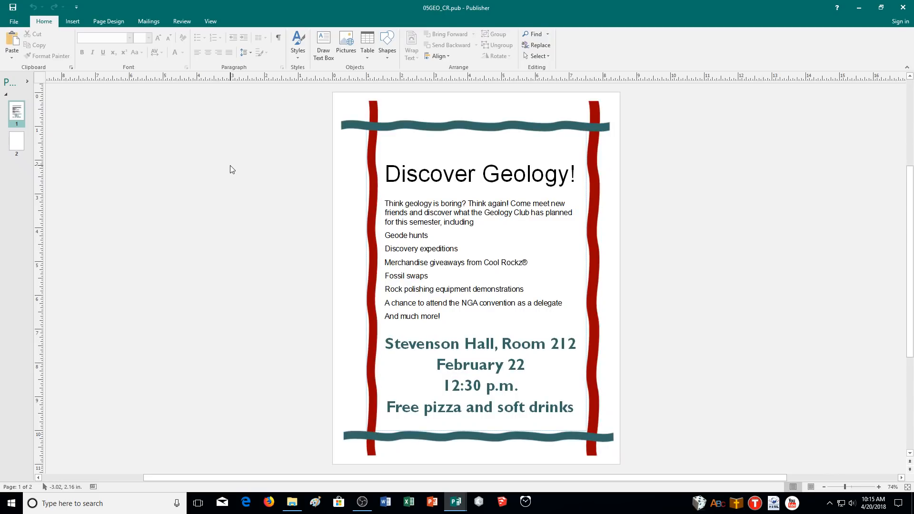
Replace the list line "Discovery expeditions" with "Camping trips" in the flyer's body text.
{"action": "left_click", "coordinate": [878, 487]}
{"action": "left_click", "coordinate": [879, 487]}
{"action": "left_click", "coordinate": [879, 487]}
{"action": "left_click", "coordinate": [879, 487]}
{"action": "left_click", "coordinate": [879, 487]}
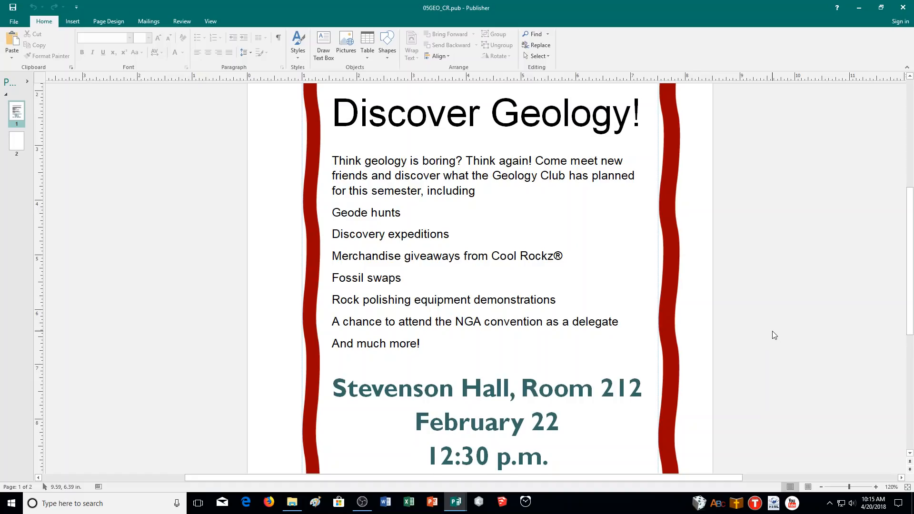
{"action": "scroll", "coordinate": [772, 332], "scroll_direction": "up", "scroll_amount": 3}
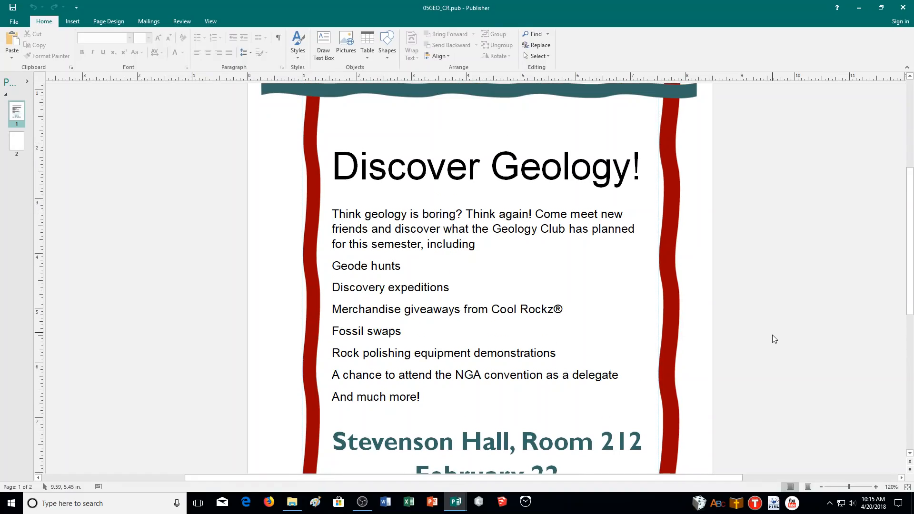
{"action": "scroll", "coordinate": [772, 335], "scroll_direction": "down", "scroll_amount": 1}
{"action": "left_click", "coordinate": [875, 487]}
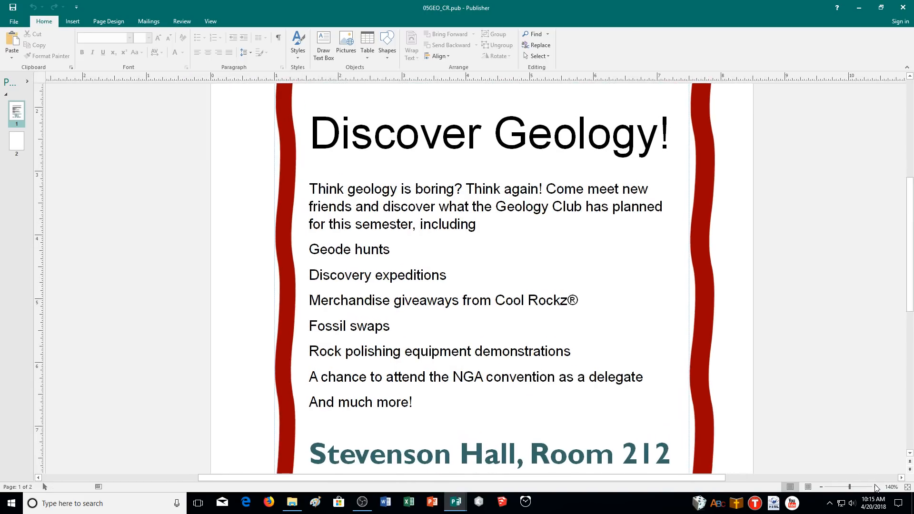
{"action": "left_click", "coordinate": [875, 486]}
{"action": "left_click", "coordinate": [876, 487]}
{"action": "left_click", "coordinate": [876, 487]}
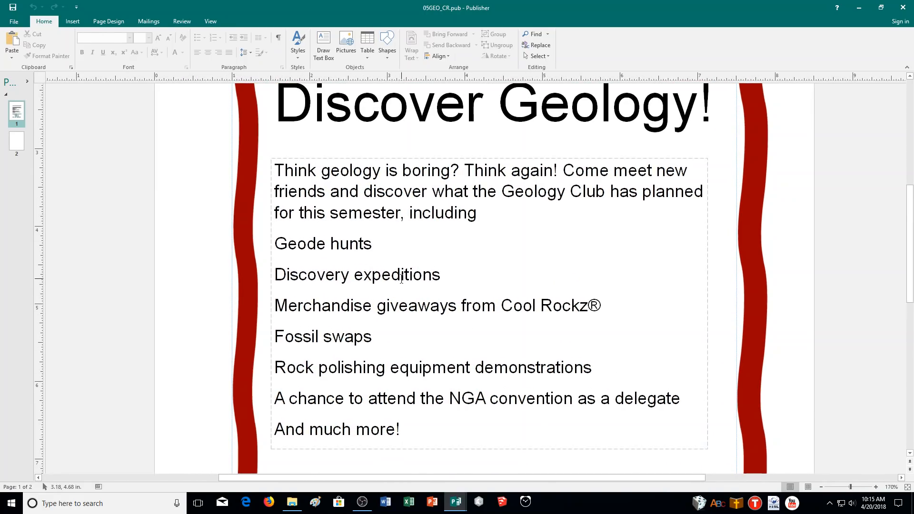
{"action": "left_click", "coordinate": [449, 274]}
{"action": "left_click_drag", "start_coordinate": [448, 275], "coordinate": [314, 275]}
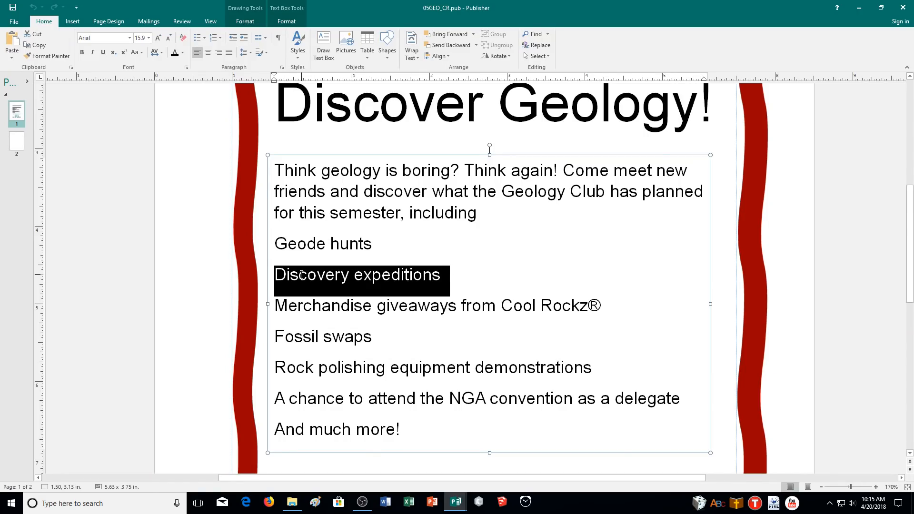
{"action": "type", "text": "Camping trips"}
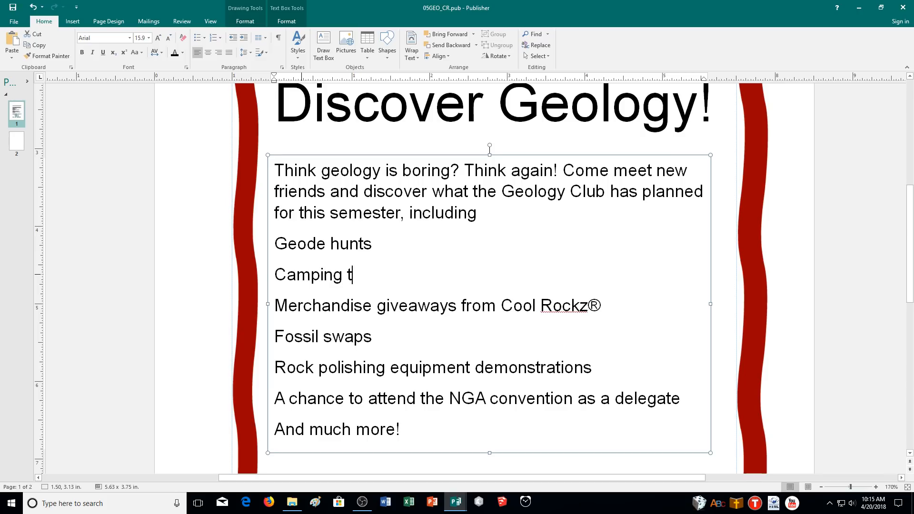
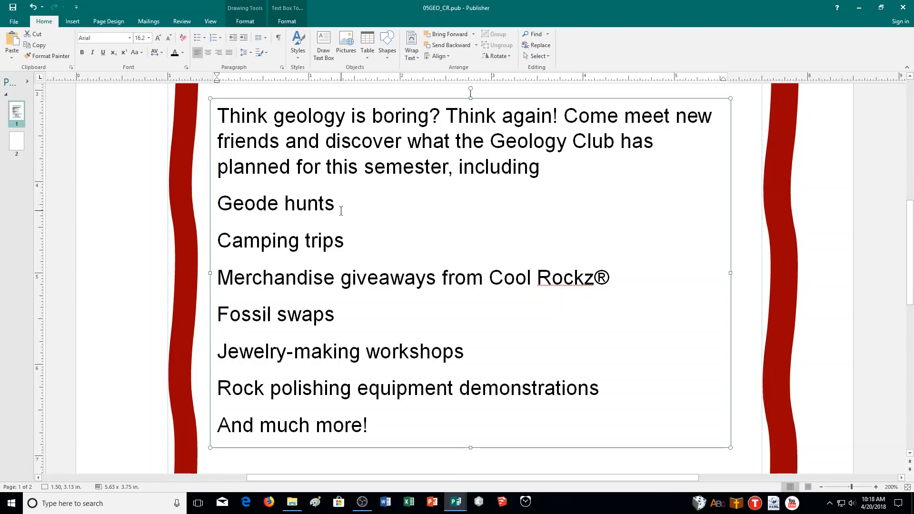
Insert "A chance to attend the NGA convention as a delegate" above "Geode hunts" and move "Camping trips" directly below it.
{"action": "type", "text": "A chance to attend the NGA convention as a delegate"}
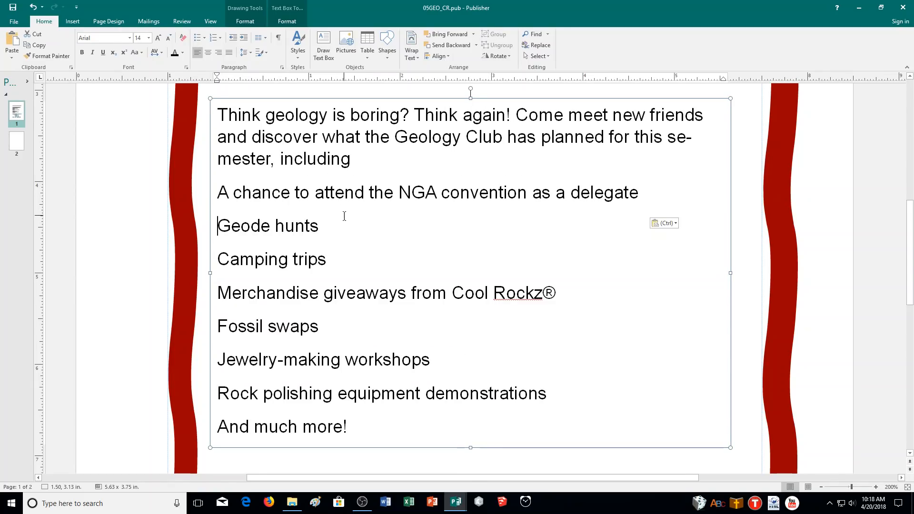
{"action": "left_click_drag", "start_coordinate": [344, 260], "coordinate": [225, 267]}
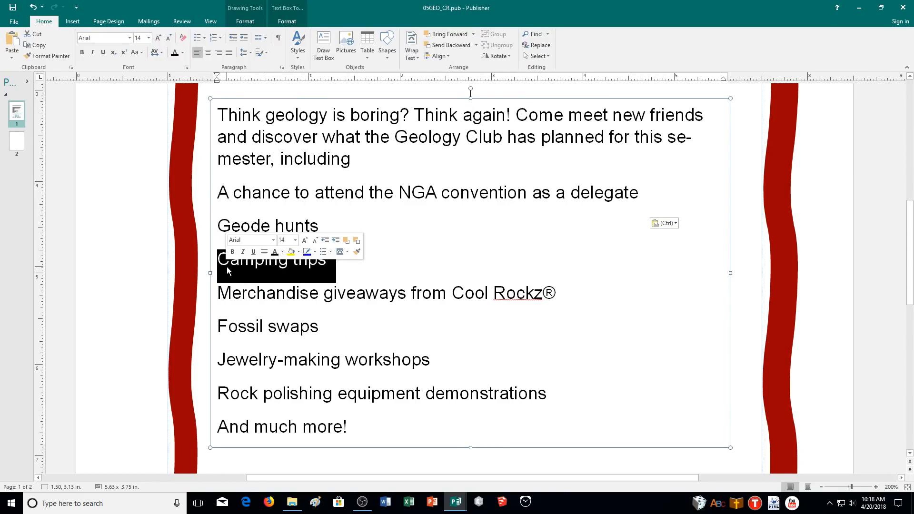
{"action": "key", "text": "ctrl+x"}
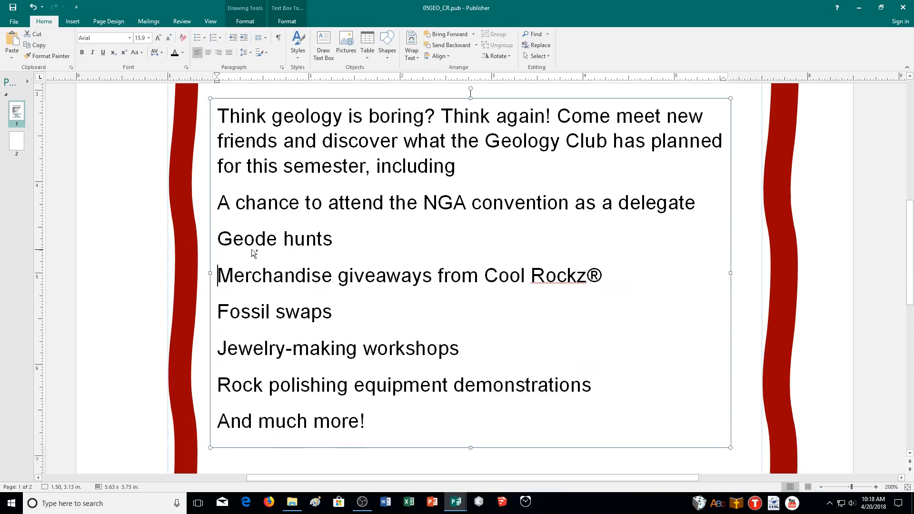
{"action": "left_click", "coordinate": [220, 240]}
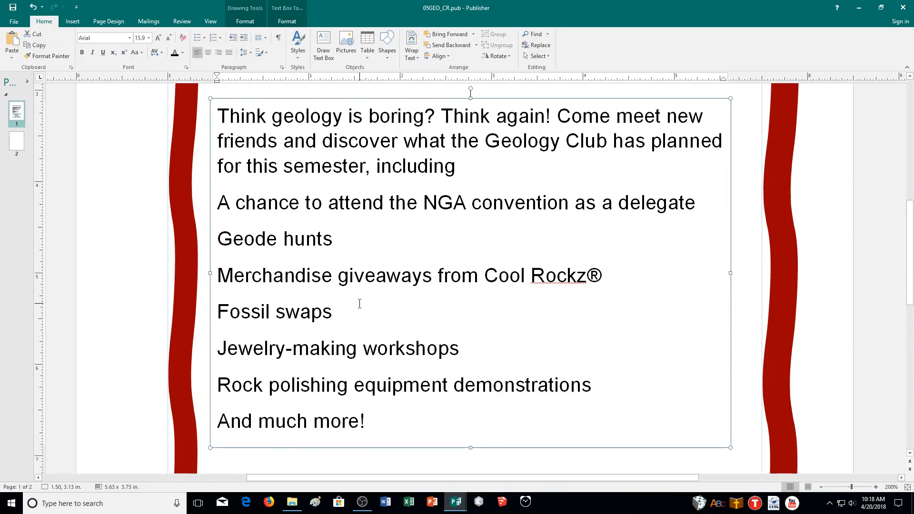
{"action": "key", "text": "ctrl+v"}
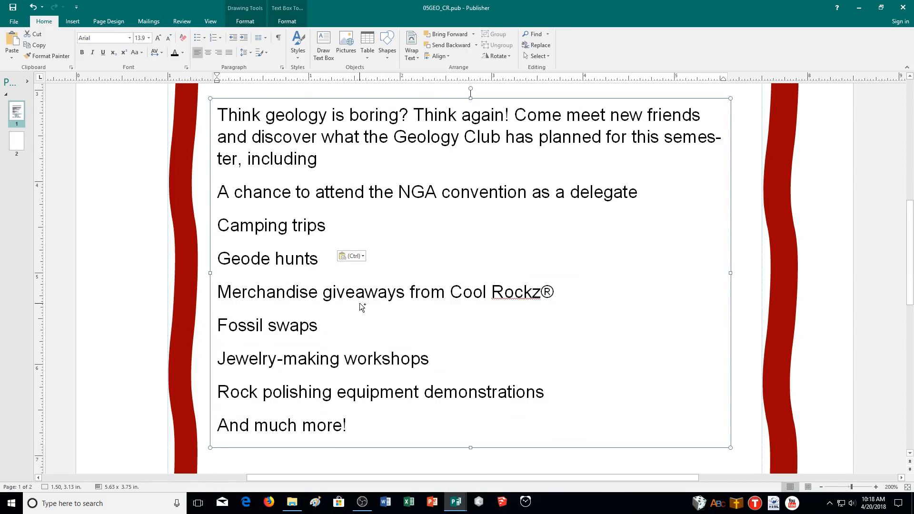
Move the "Fossil swaps" line between "Camping trips" and "Geode hunts" in the flyer's list.
{"action": "left_click_drag", "start_coordinate": [323, 331], "coordinate": [241, 333]}
{"action": "key", "text": "ctrl+x"}
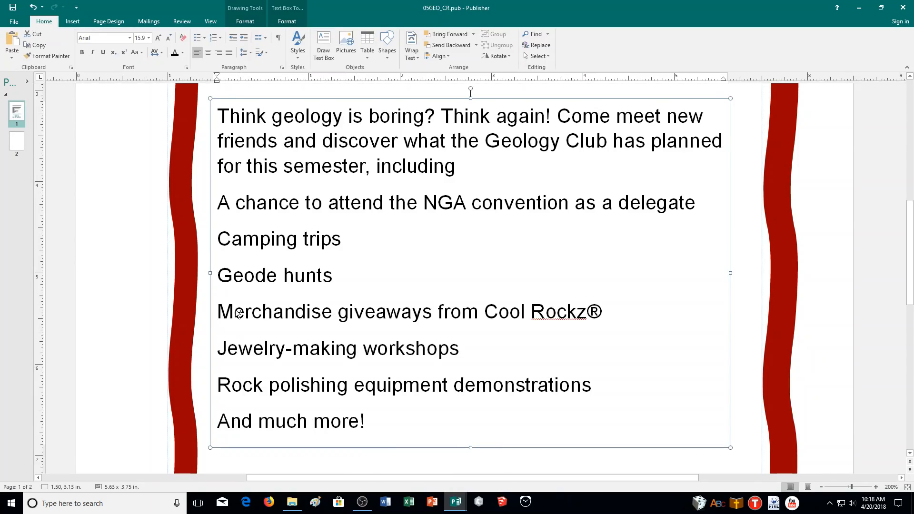
{"action": "left_click", "coordinate": [218, 276]}
{"action": "key", "text": "ctrl+v"}
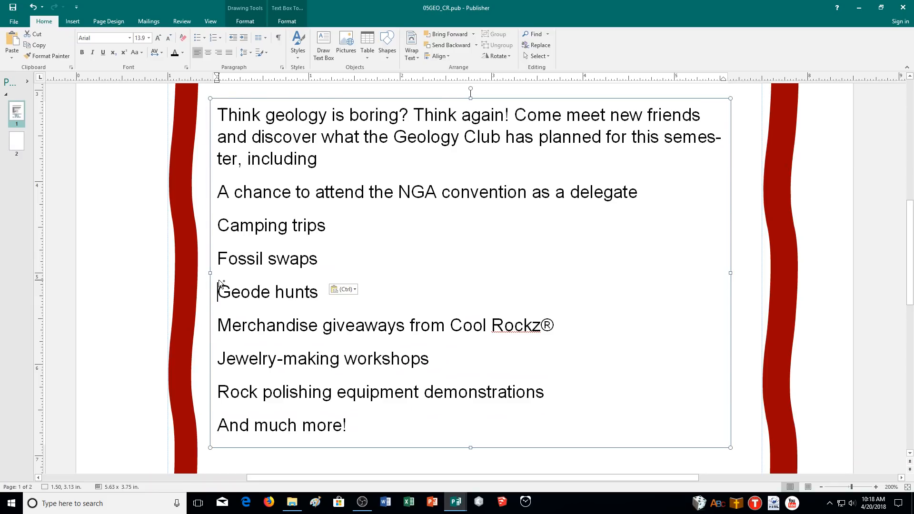
Move the "Jewelry-making workshops" line directly above "Merchandise giveaways from Cool Rockz®" in the flyer's list.
{"action": "left_click_drag", "start_coordinate": [449, 360], "coordinate": [218, 360]}
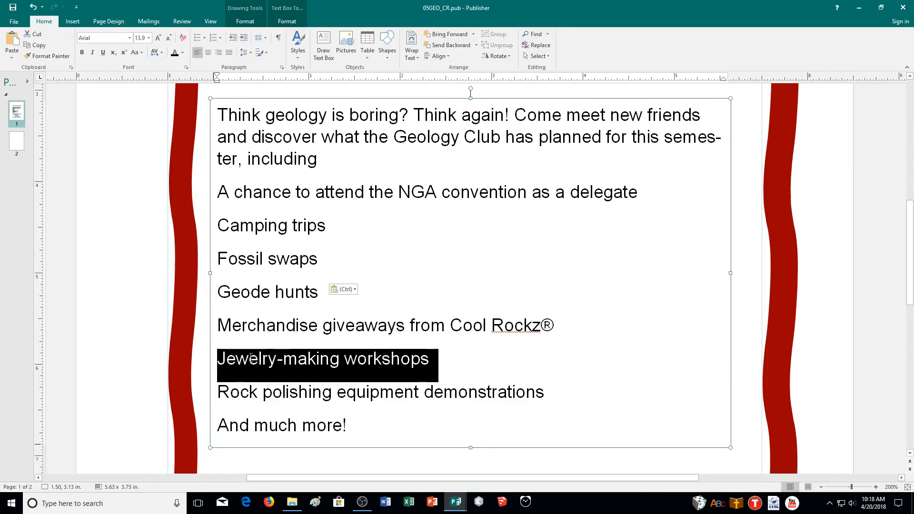
{"action": "key", "text": "ctrl+x"}
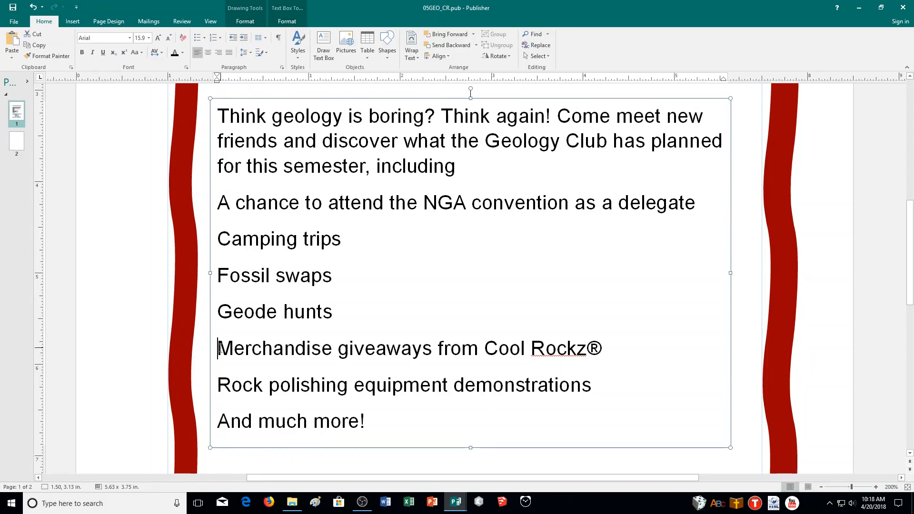
{"action": "left_click", "coordinate": [220, 347]}
{"action": "key", "text": "ctrl+v"}
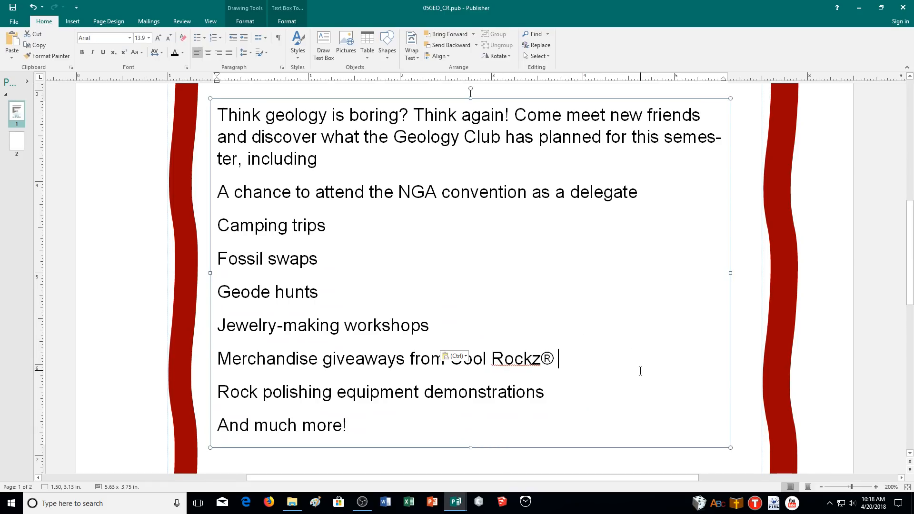
{"action": "left_click", "coordinate": [640, 371]}
{"action": "left_click_drag", "start_coordinate": [342, 166], "coordinate": [219, 114]}
{"action": "left_click", "coordinate": [433, 175]}
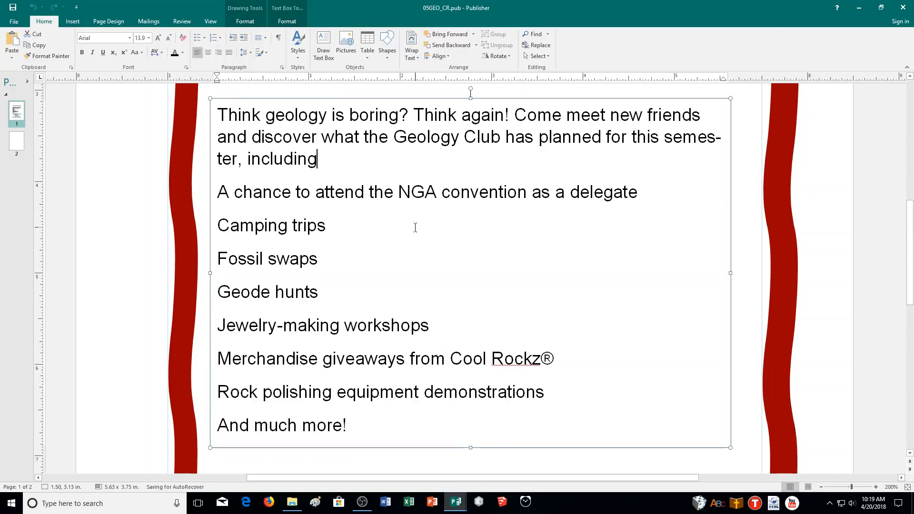
Print the entire publication using the Microsoft Print to PDF printer.
{"action": "left_click", "coordinate": [18, 21]}
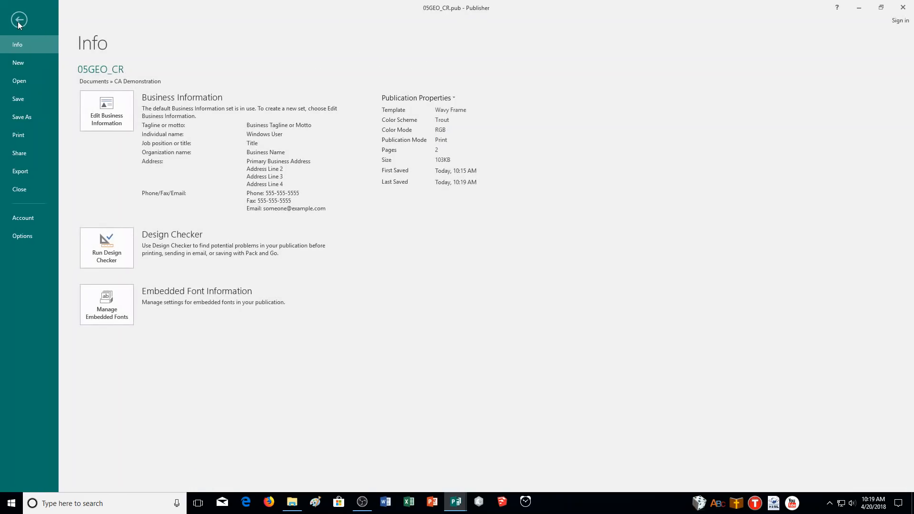
{"action": "left_click", "coordinate": [38, 133]}
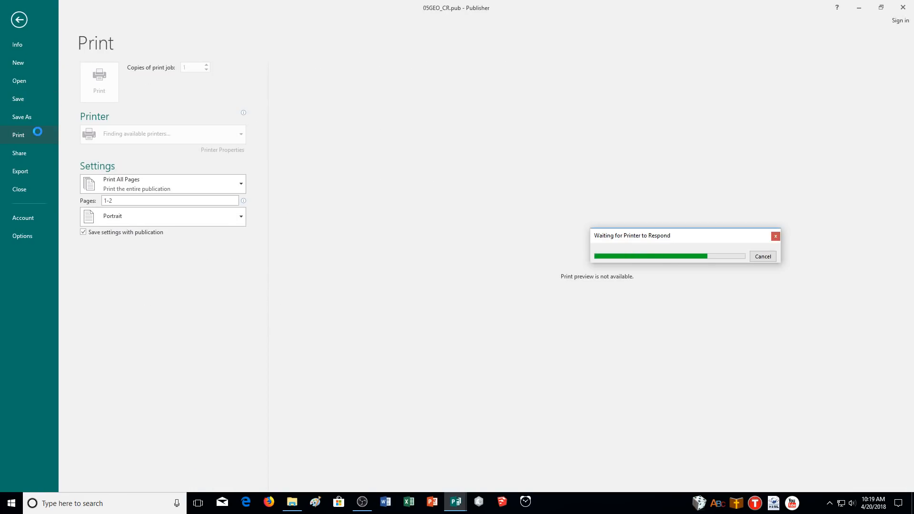
{"action": "left_click", "coordinate": [187, 139]}
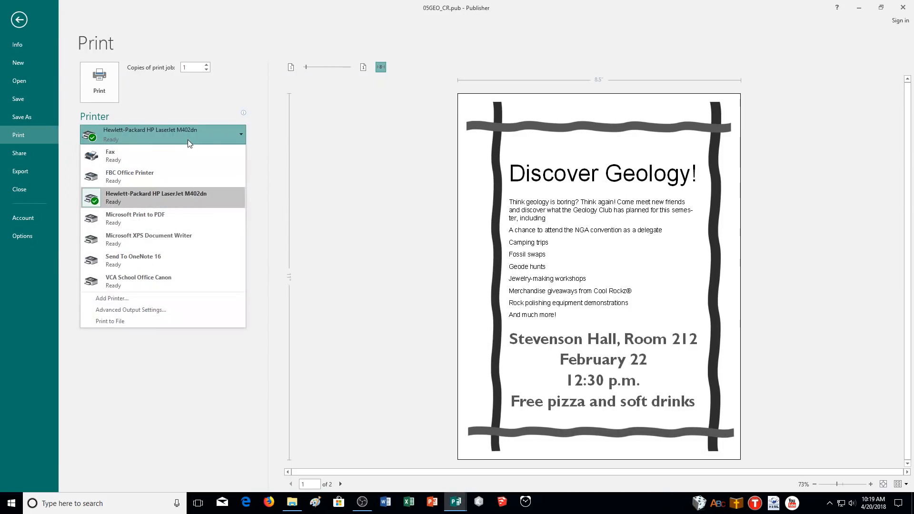
{"action": "left_click", "coordinate": [150, 216]}
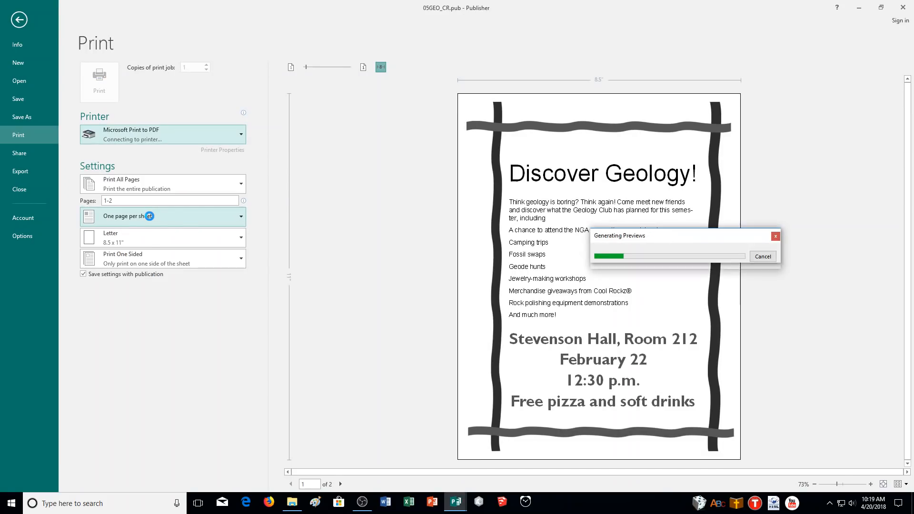
{"action": "left_click", "coordinate": [99, 75]}
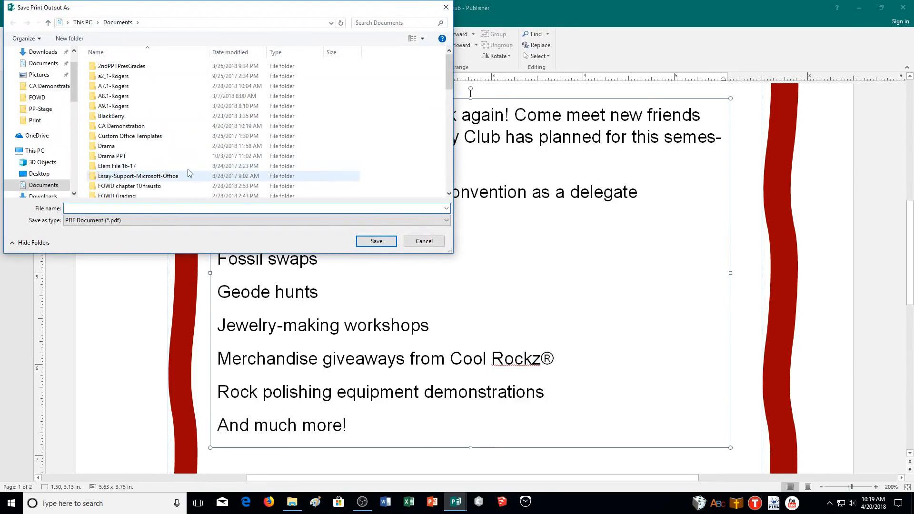
Save the PDF print output as 05GEO_CR in the CA Demonstration folder.
{"action": "double_click", "coordinate": [113, 127]}
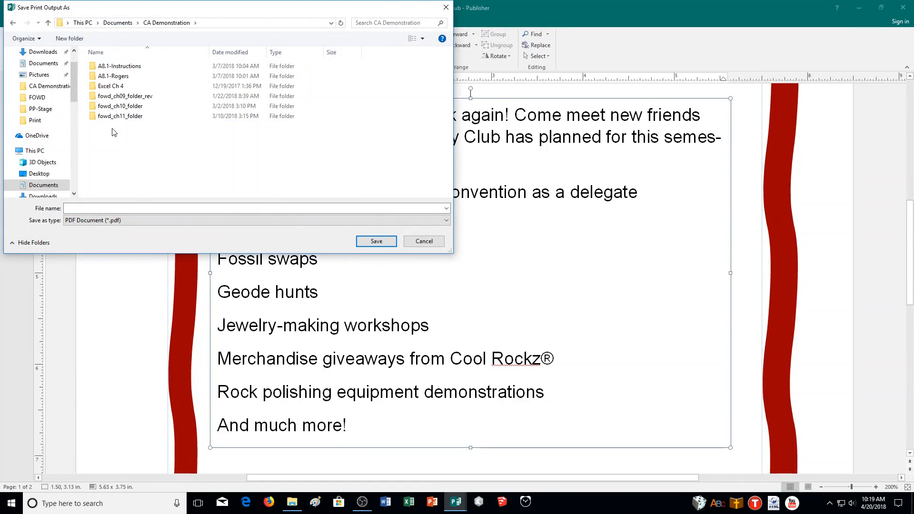
{"action": "left_click_drag", "start_coordinate": [193, 10], "coordinate": [440, 44]}
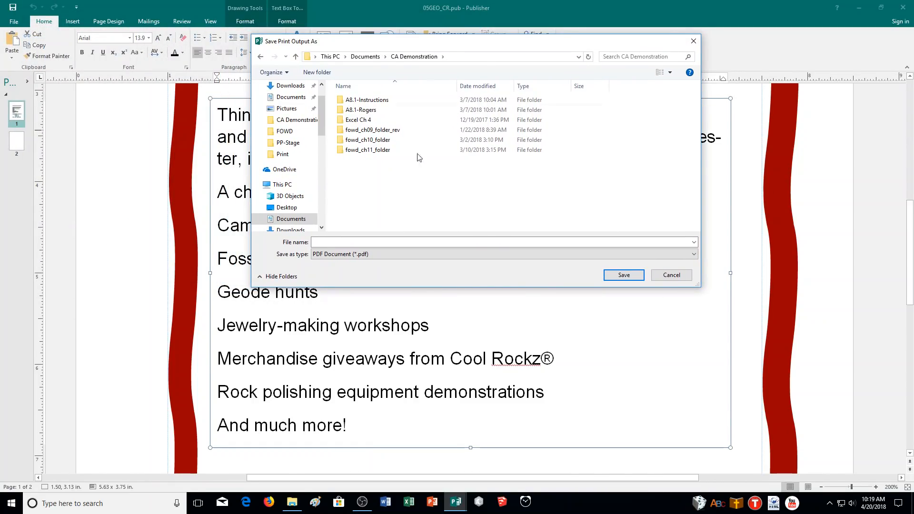
{"action": "left_click", "coordinate": [350, 239]}
{"action": "type", "text": "05GE"}
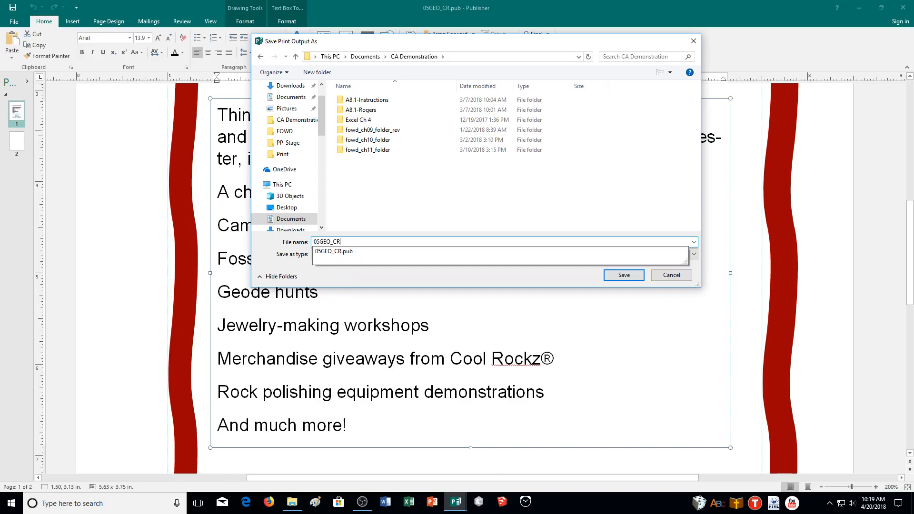
{"action": "type", "text": "O_CR"}
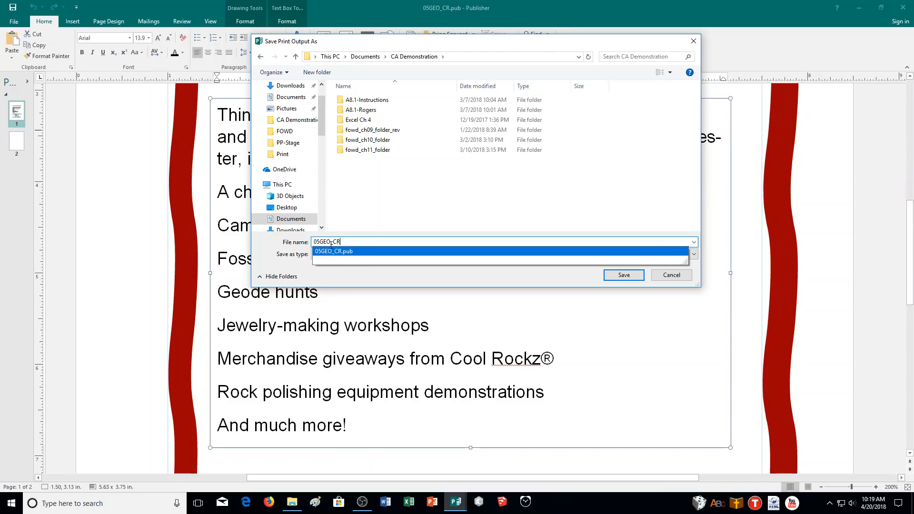
{"action": "left_click", "coordinate": [619, 277]}
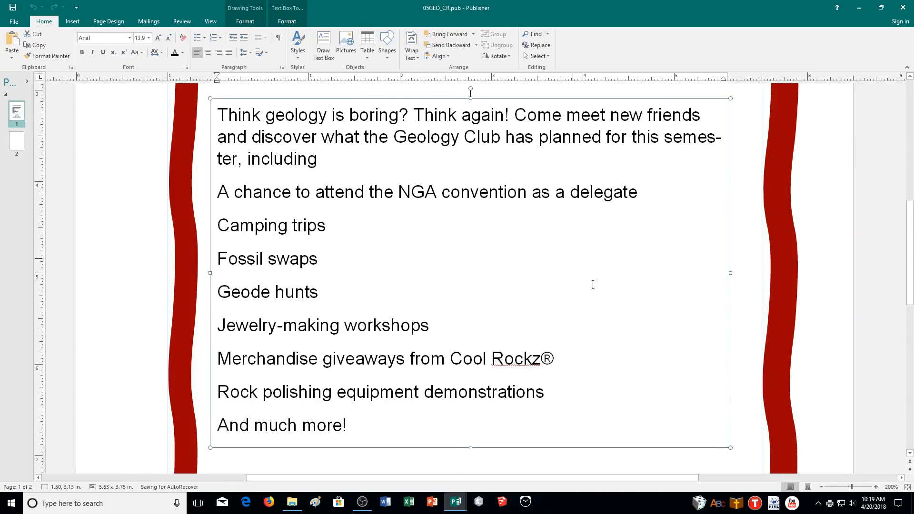
{"action": "left_click", "coordinate": [818, 504]}
{"action": "left_click", "coordinate": [818, 506]}
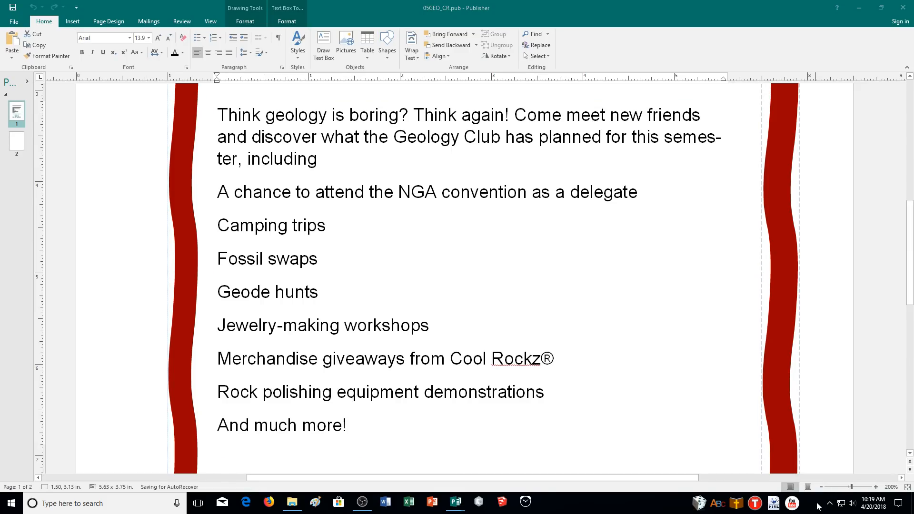
{"action": "left_click", "coordinate": [556, 312]}
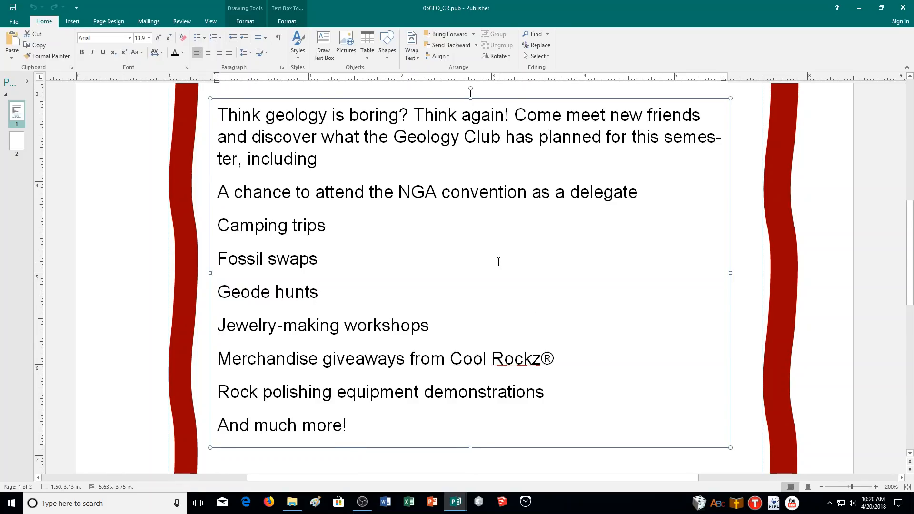
Open the OPUB05A publication from the CA Demonstration folder.
{"action": "left_click", "coordinate": [16, 23]}
{"action": "left_click", "coordinate": [16, 23]}
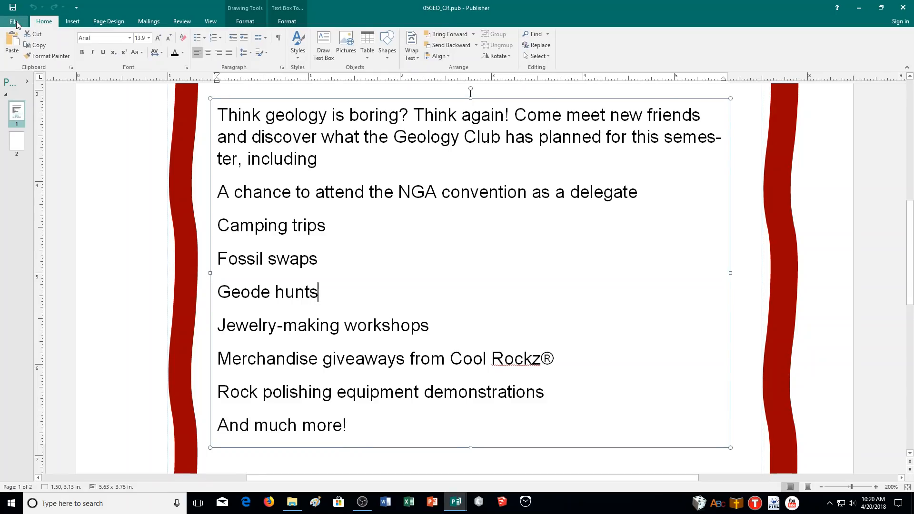
{"action": "left_click", "coordinate": [16, 22]}
{"action": "left_click", "coordinate": [26, 81]}
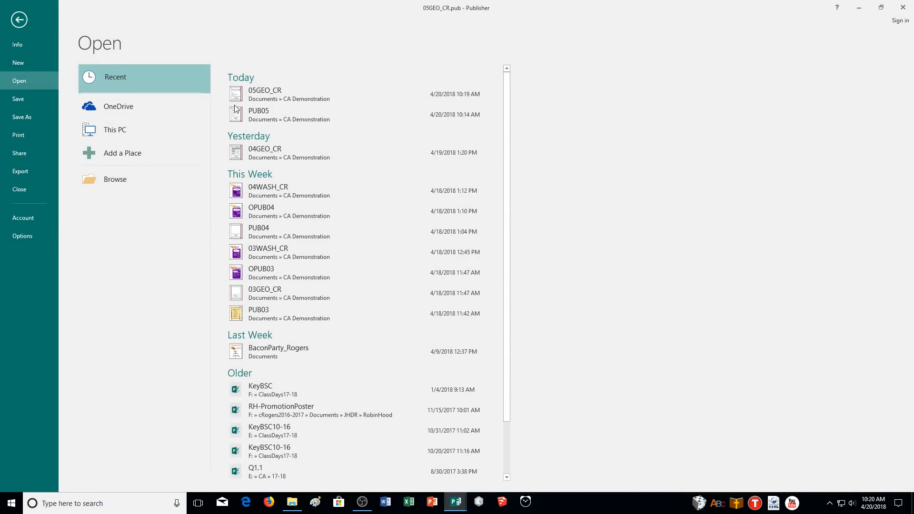
{"action": "left_click", "coordinate": [165, 179]}
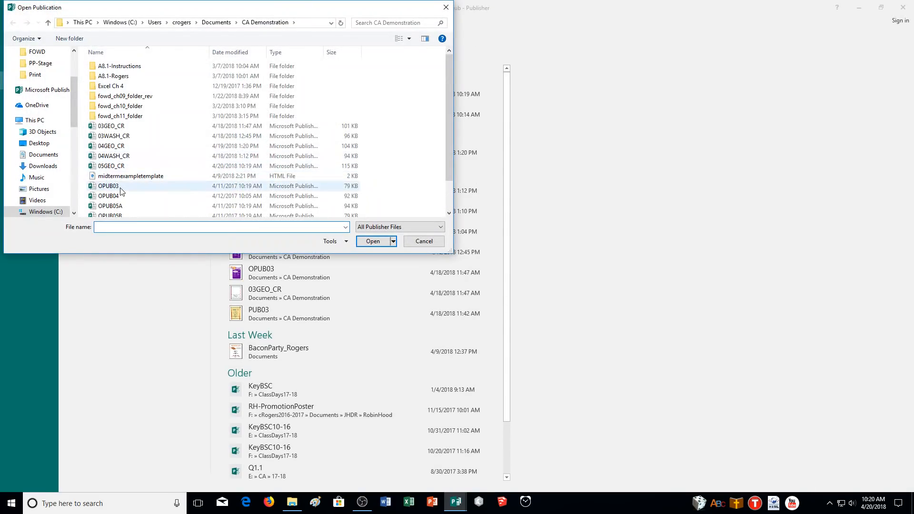
{"action": "double_click", "coordinate": [132, 172]}
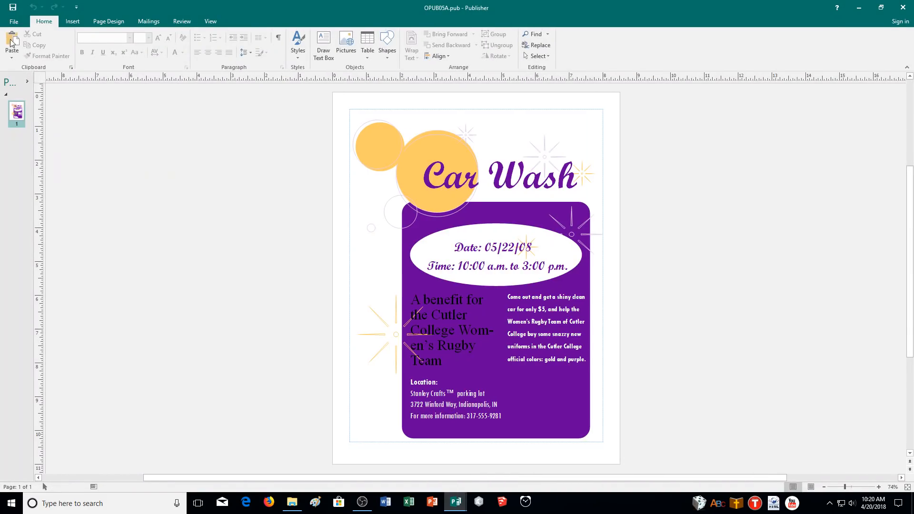
Open the OPUB05B publication from the CA Demonstration folder as well.
{"action": "left_click", "coordinate": [13, 24]}
{"action": "left_click", "coordinate": [25, 82]}
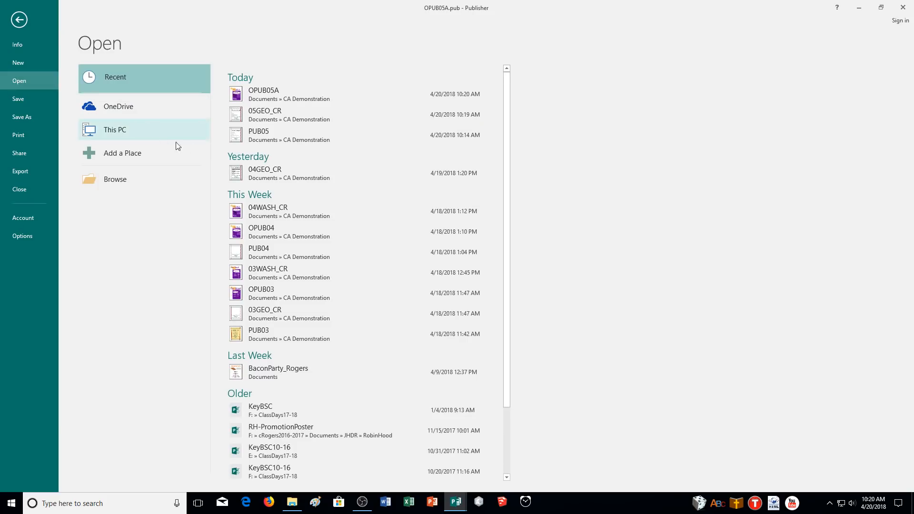
{"action": "left_click", "coordinate": [176, 181]}
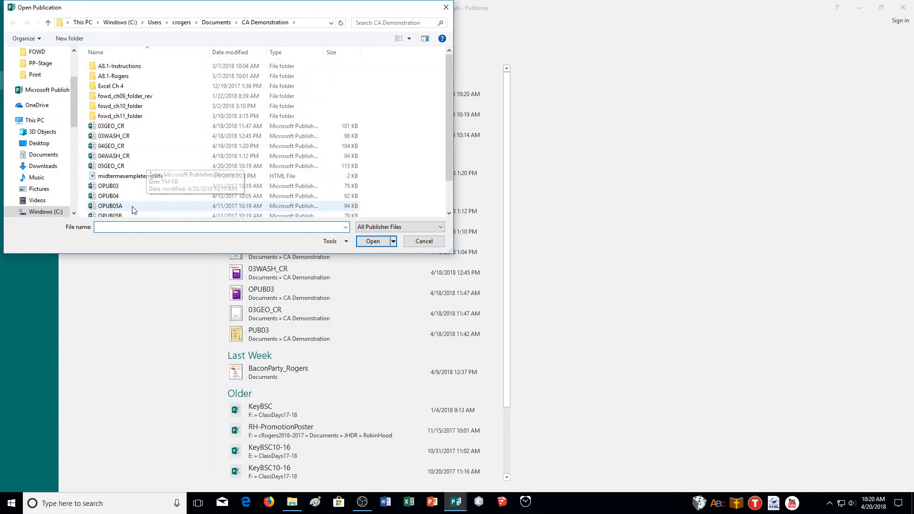
{"action": "scroll", "coordinate": [133, 183], "scroll_direction": "down", "scroll_amount": 1}
{"action": "double_click", "coordinate": [132, 183]}
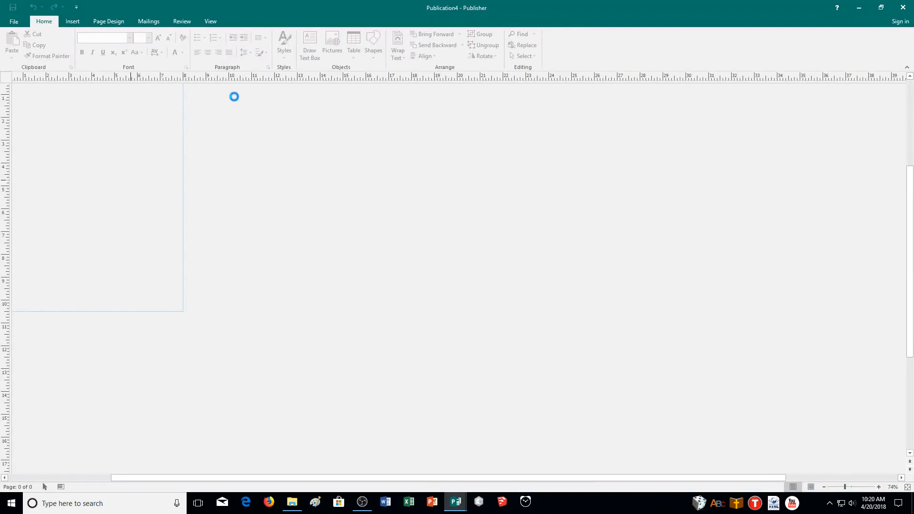
Arrange the OPUB05B and OPUB05A windows side by side so that both car wash flyers are fully in view.
{"action": "left_click_drag", "start_coordinate": [538, 5], "coordinate": [2, 206]}
{"action": "left_click", "coordinate": [575, 119]}
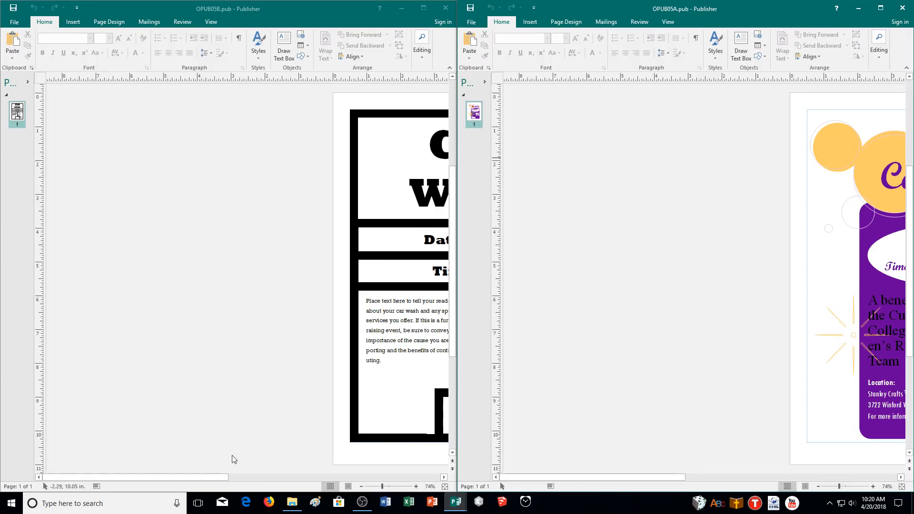
{"action": "left_click_drag", "start_coordinate": [162, 478], "coordinate": [277, 479]}
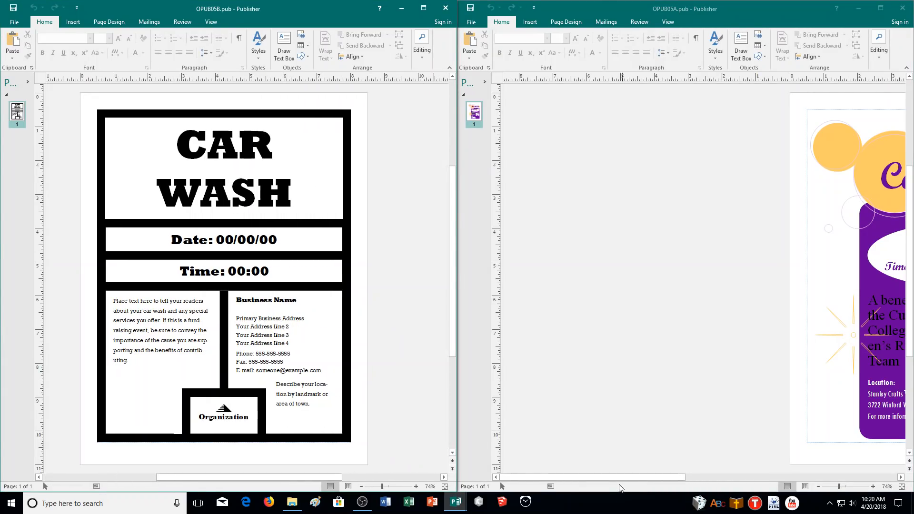
{"action": "left_click_drag", "start_coordinate": [614, 480], "coordinate": [715, 480]}
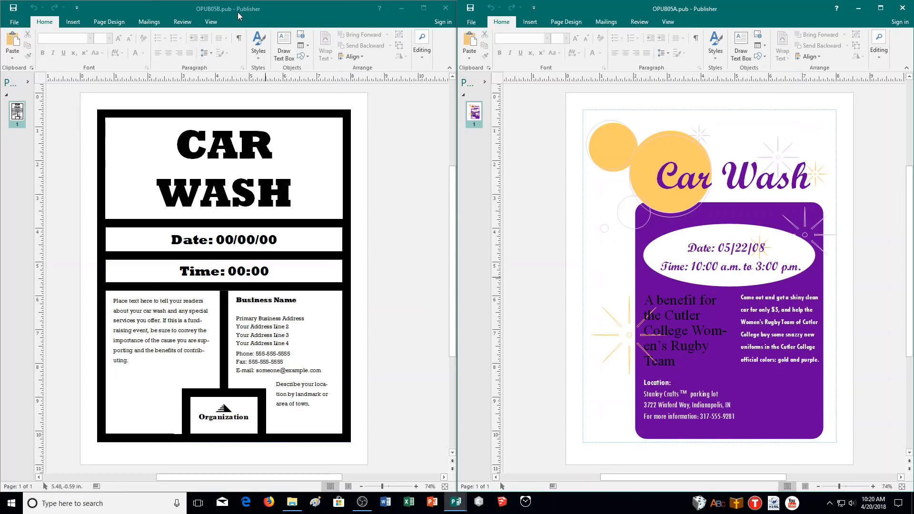
Save a copy of the OPUB05B publication as 05WASH_CR in the CA Demonstration folder.
{"action": "left_click", "coordinate": [203, 14]}
{"action": "left_click", "coordinate": [14, 22]}
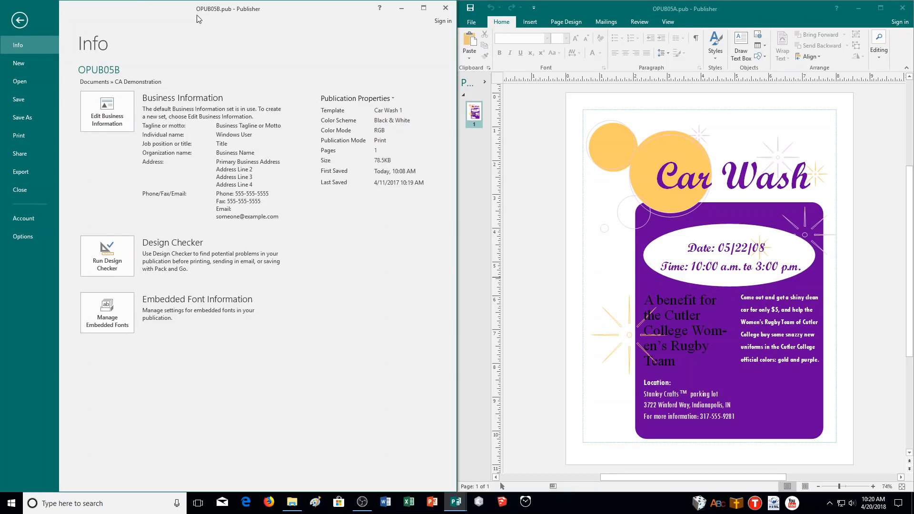
{"action": "left_click", "coordinate": [36, 117]}
{"action": "left_click", "coordinate": [289, 95]}
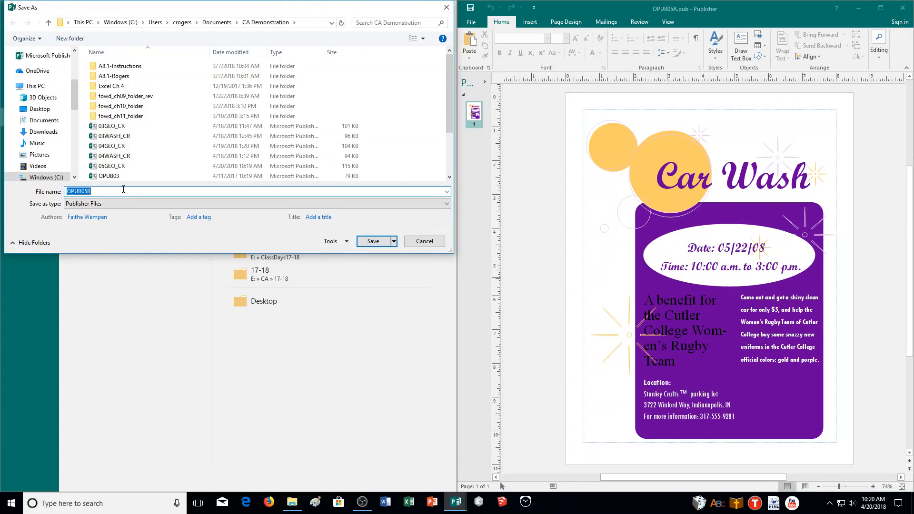
{"action": "type", "text": "05WASH_CR"}
{"action": "left_click", "coordinate": [381, 242]}
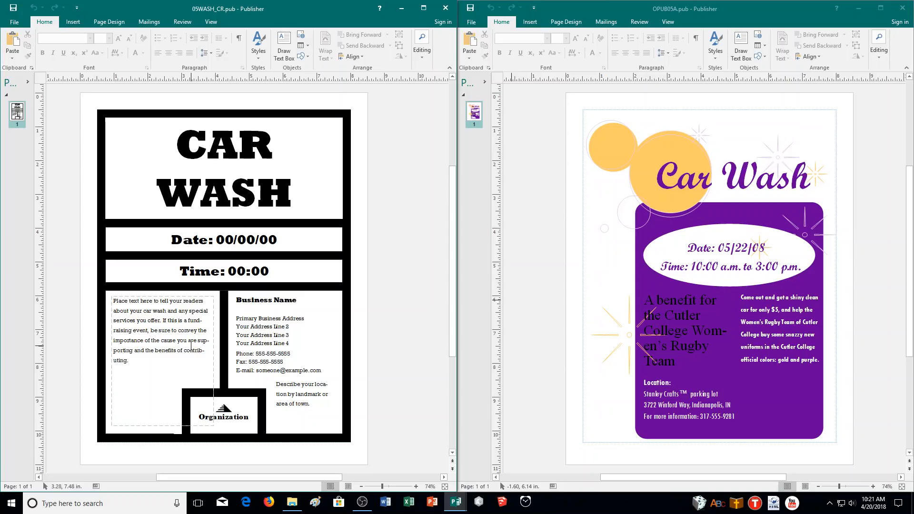
{"action": "left_click", "coordinate": [201, 323]}
{"action": "left_click", "coordinate": [201, 323]}
{"action": "left_click", "coordinate": [201, 324]}
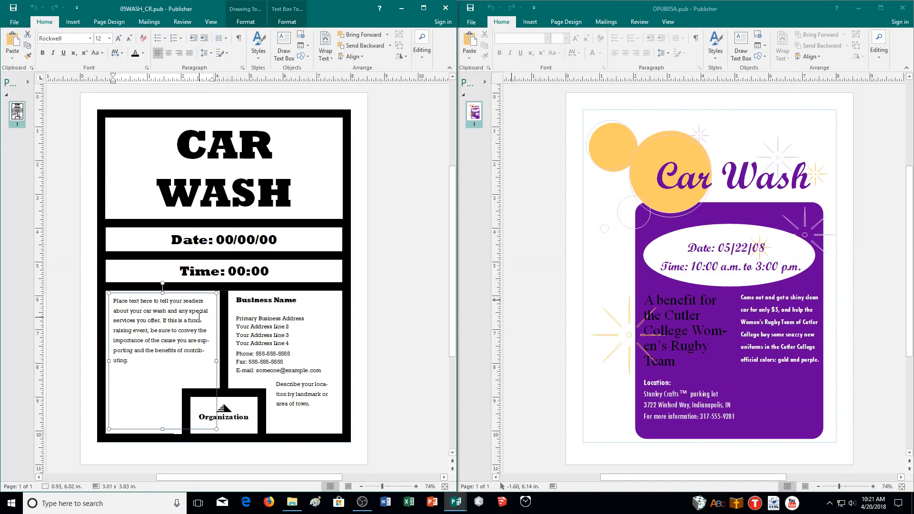
{"action": "left_click", "coordinate": [198, 323]}
{"action": "left_click", "coordinate": [203, 325]}
{"action": "left_click", "coordinate": [201, 320]}
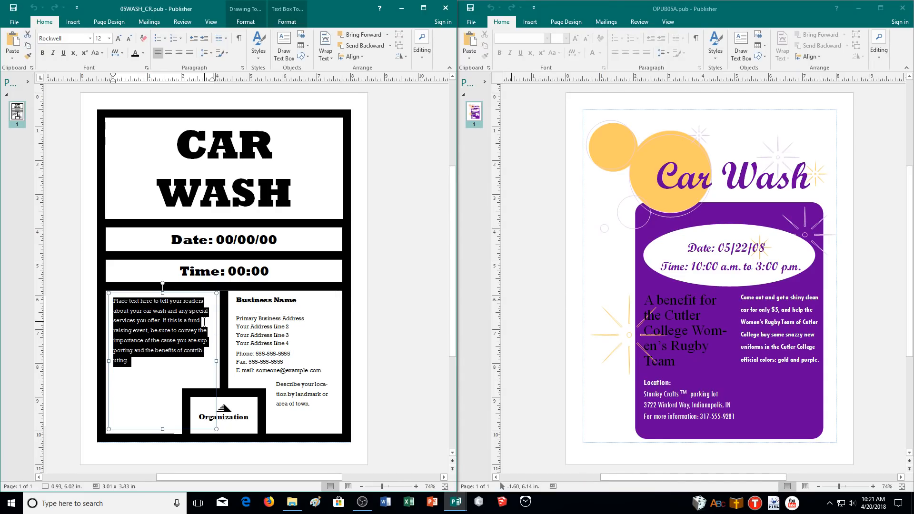
{"action": "left_click", "coordinate": [174, 370]}
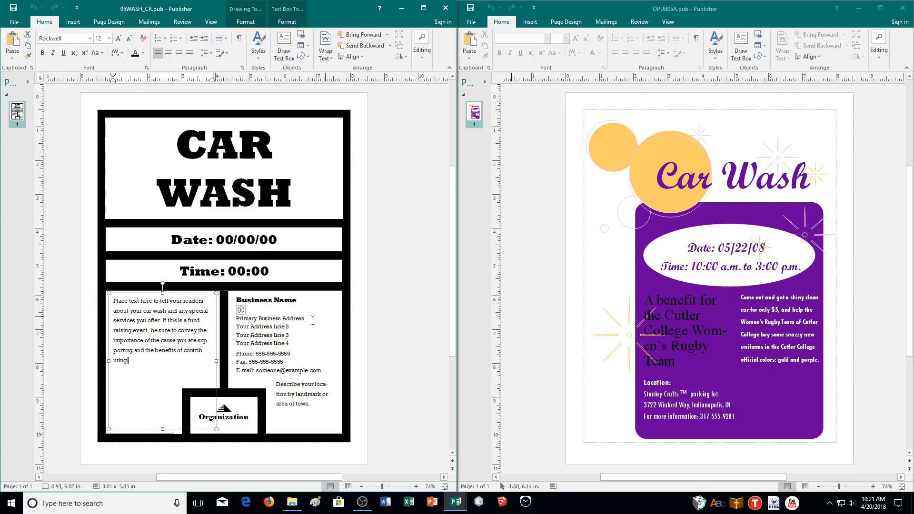
{"action": "double_click", "coordinate": [261, 272]}
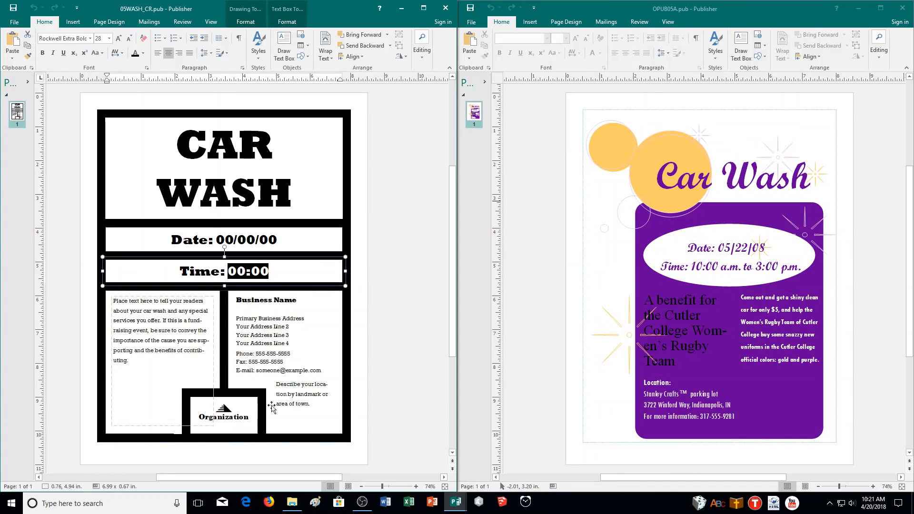
Delete the Organization logo from the box at the bottom of the black-and-white car wash flyer.
{"action": "left_click", "coordinate": [219, 417]}
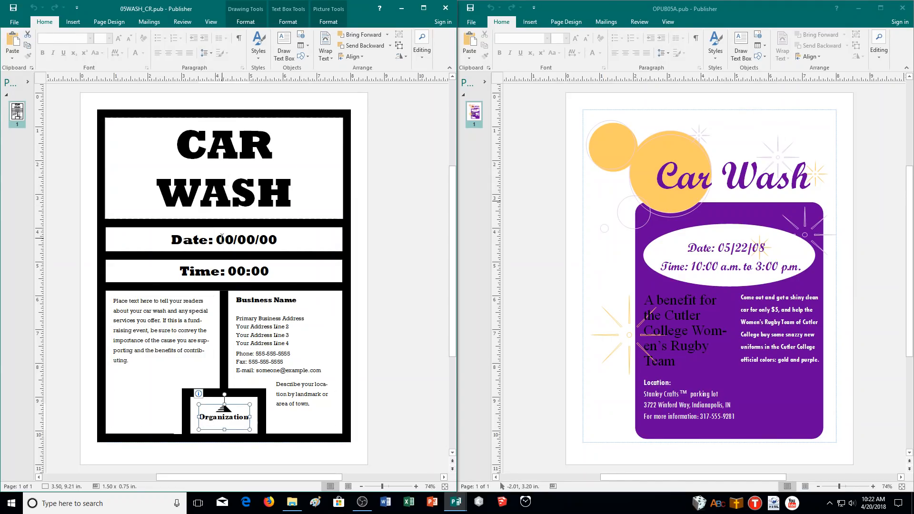
{"action": "left_click", "coordinate": [225, 409]}
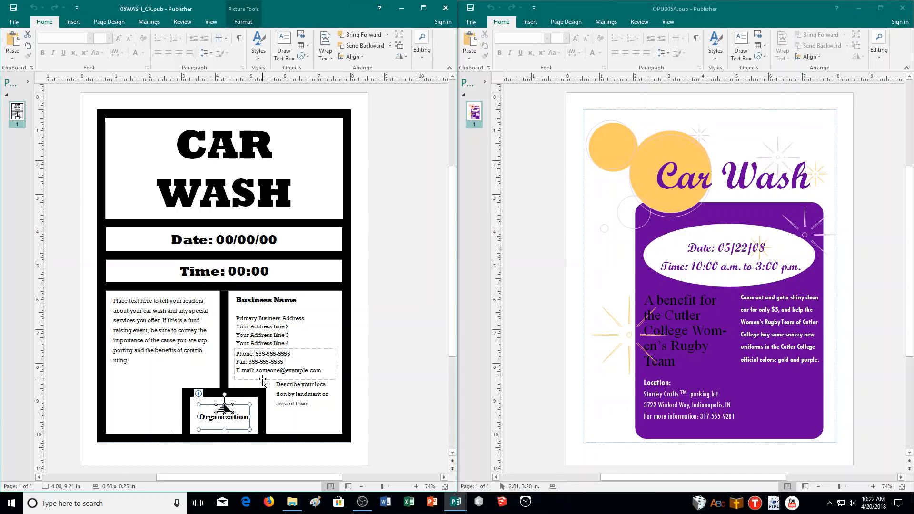
{"action": "key", "text": "Delete"}
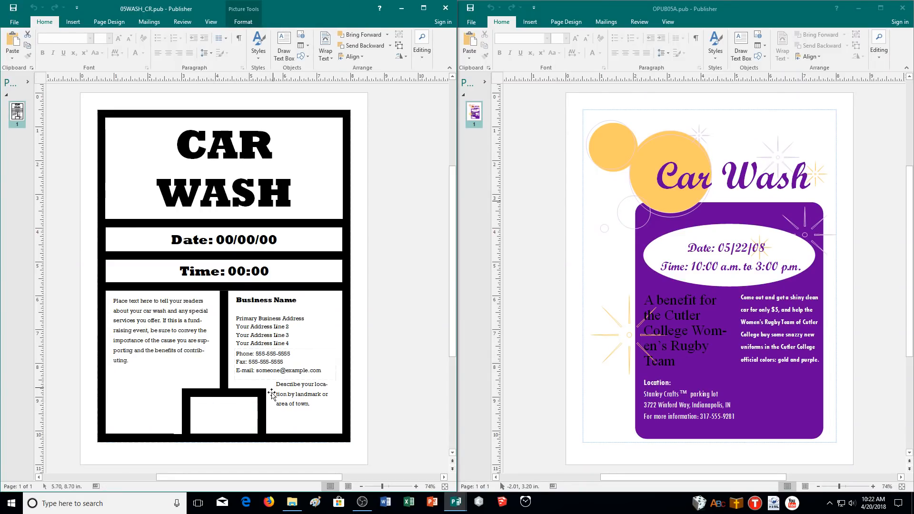